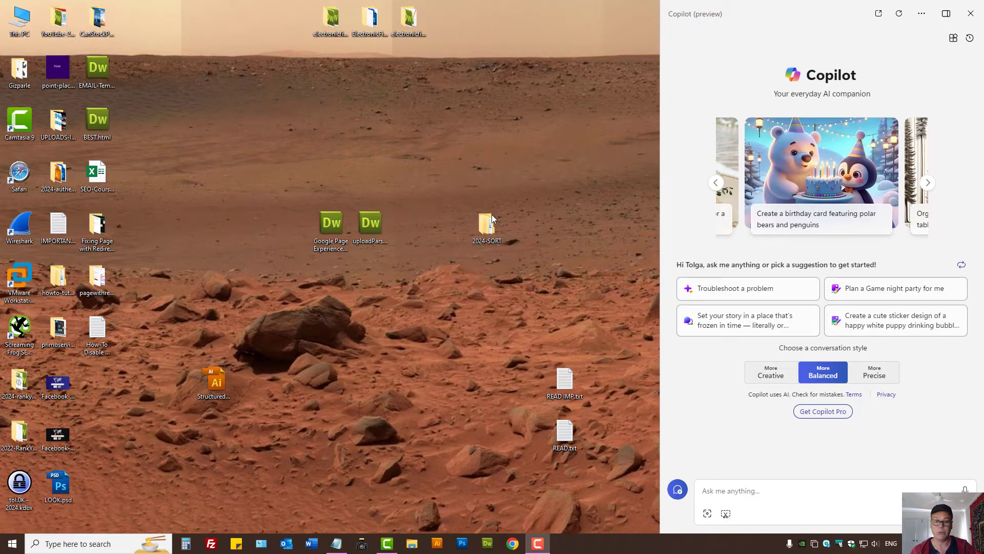
Bring up the 'How-To Disable Microsoft Copilot Windows 11.txt' notes in Notepad from the taskbar.
click(12, 543)
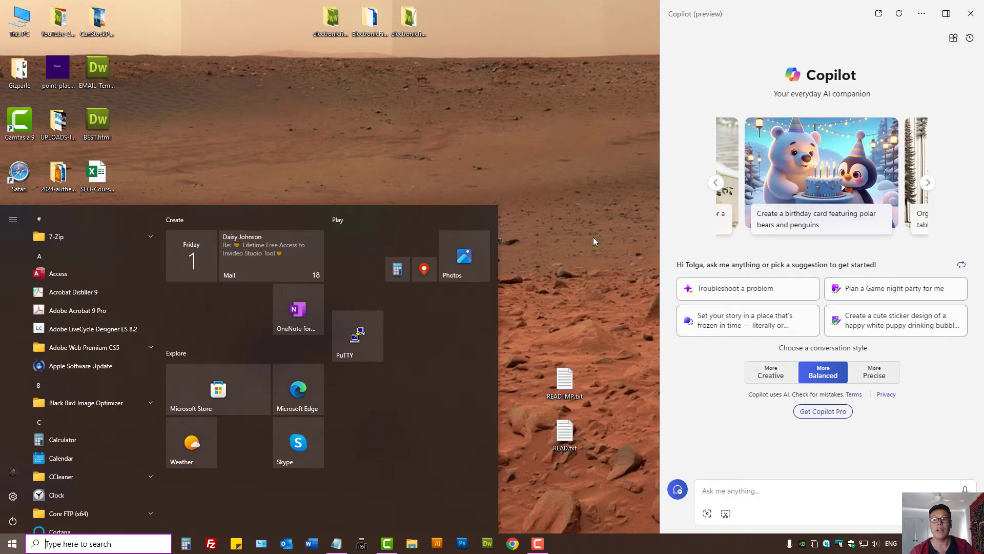
click(555, 277)
click(337, 543)
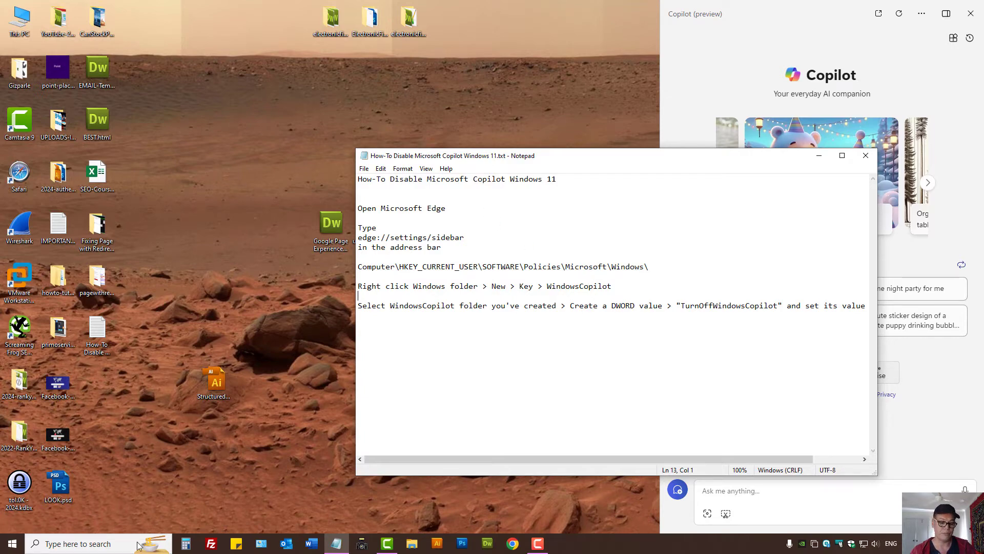
Launch Microsoft Edge by searching 'edge' from the taskbar.
click(60, 542)
text(edge)
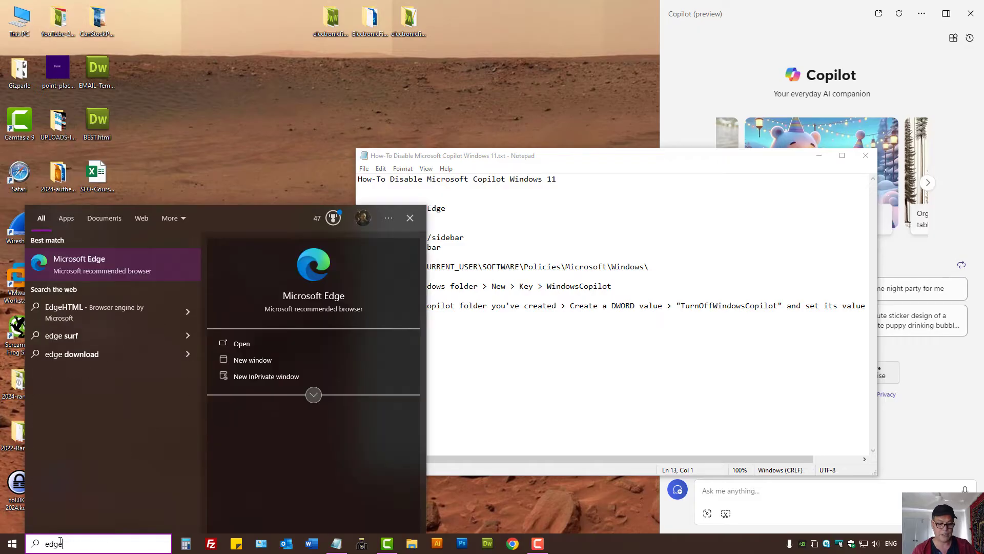
key(Return)
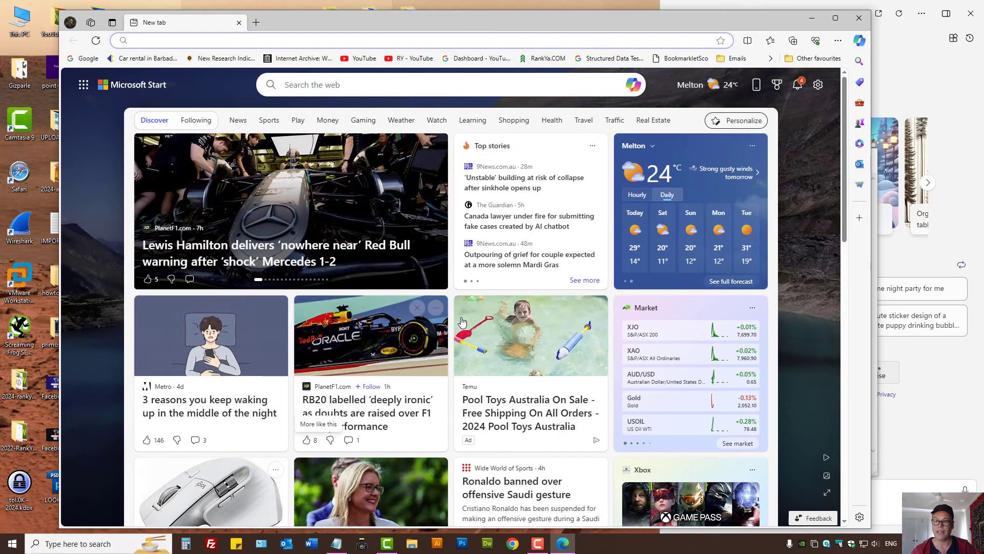
In the Notepad notes, select the edge://settings/sidebar address and bring up its edit menu.
click(336, 543)
drag(464, 237, 358, 238)
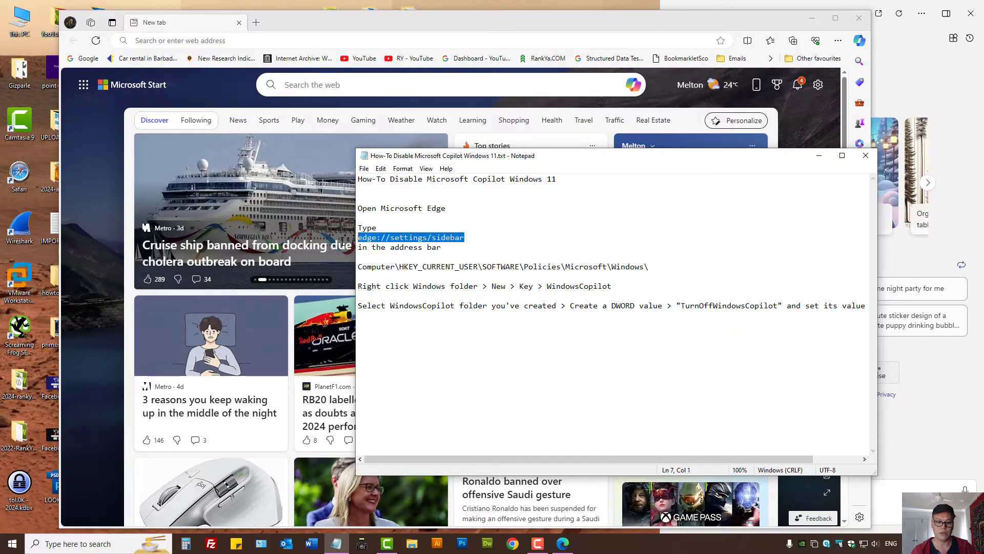
right_click(377, 235)
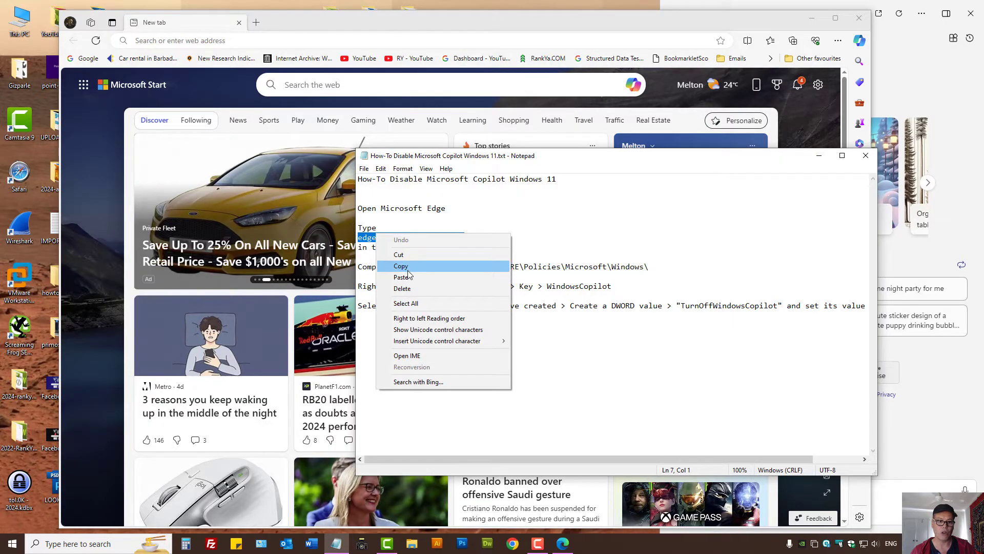
Copy edge://settings/sidebar and paste it into Edge's address bar to load that page.
click(401, 267)
click(160, 40)
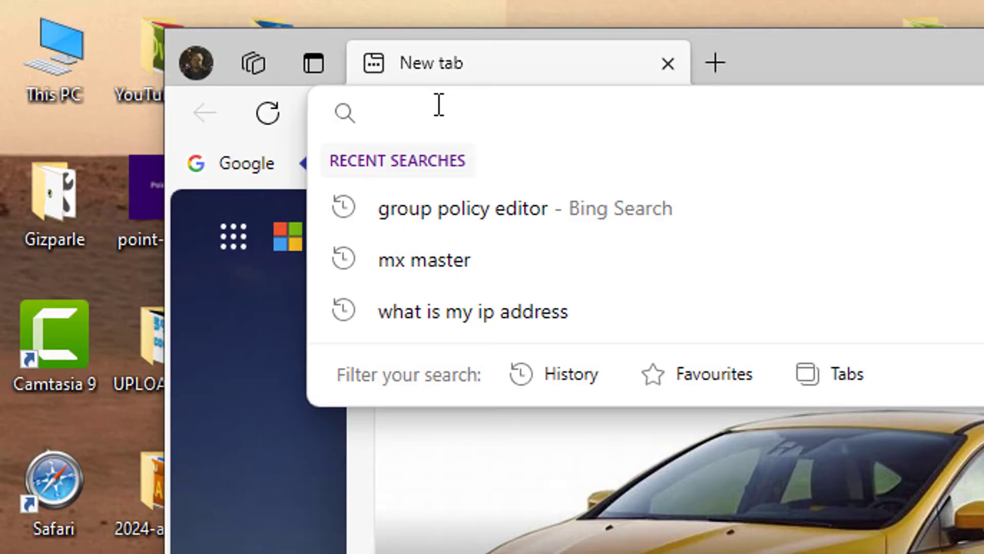
key(ctrl+v)
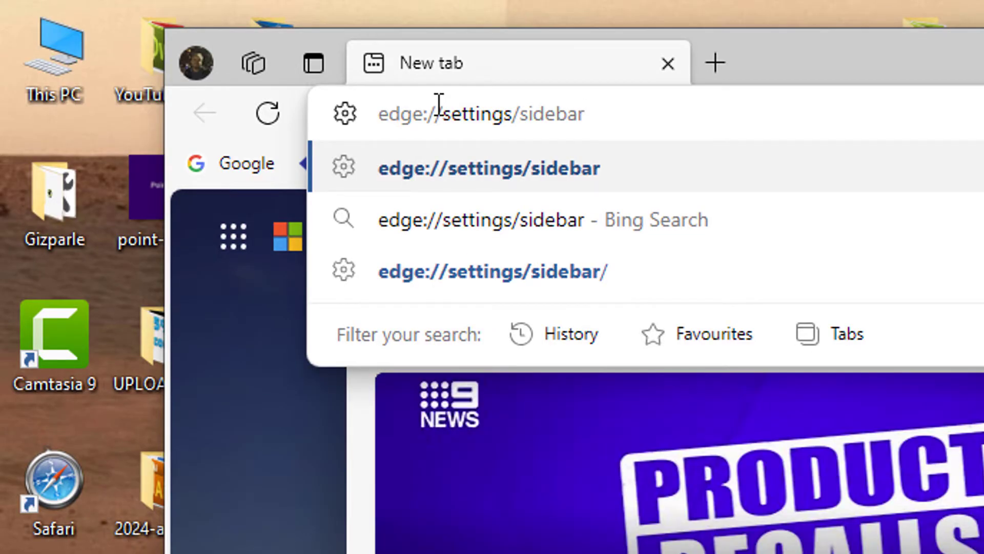
key(Return)
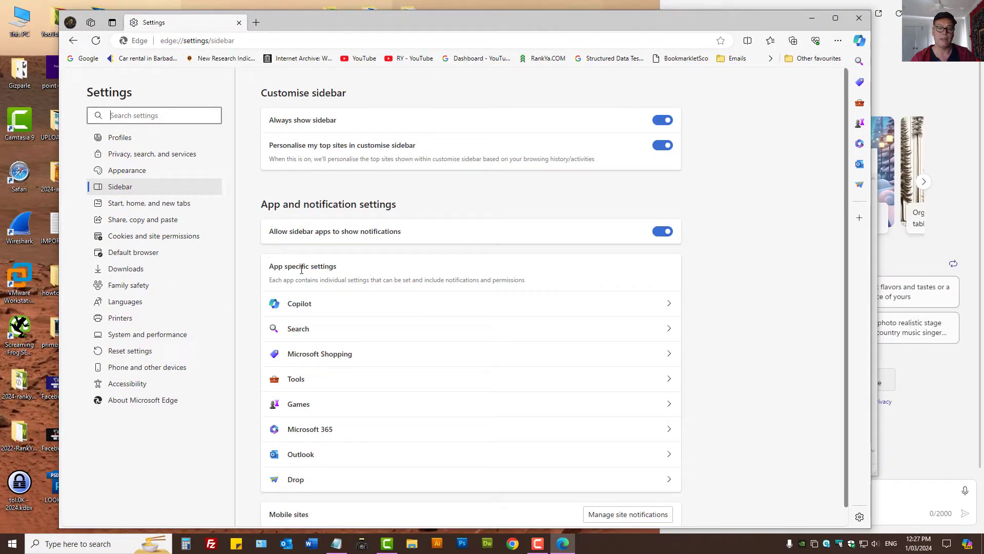
In Edge's Copilot sidebar settings, switch off Show Copilot and shopping notifications, then restart Edge.
click(303, 305)
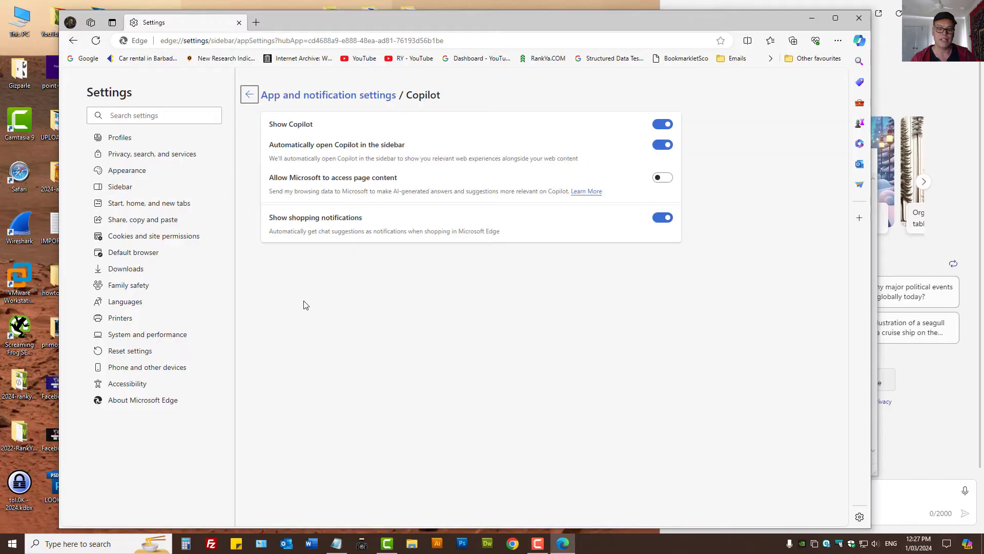
click(664, 124)
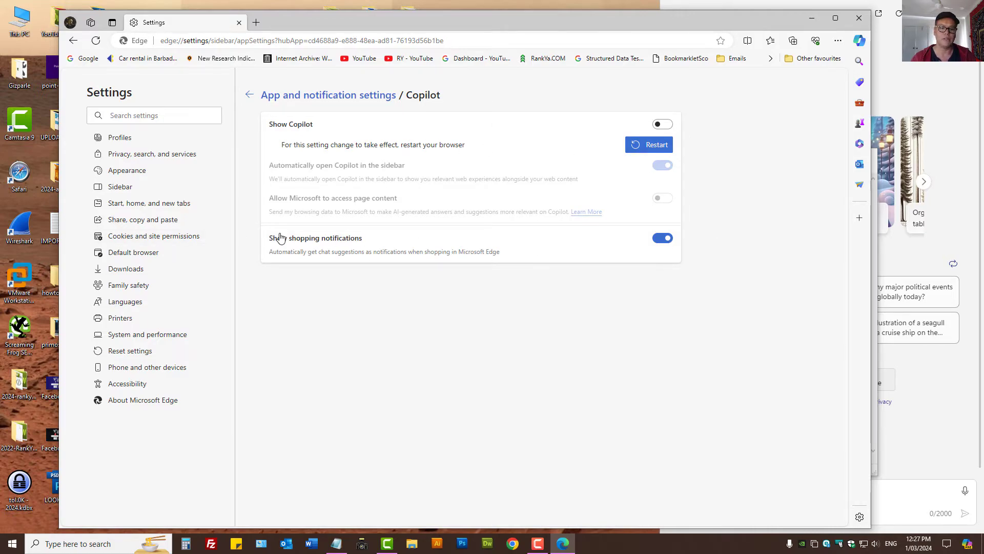
click(658, 238)
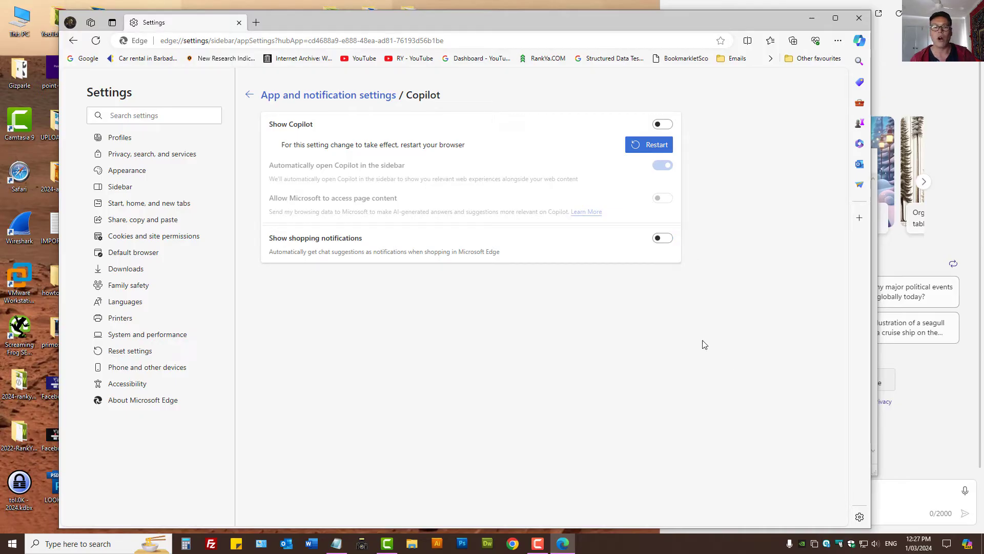
click(648, 145)
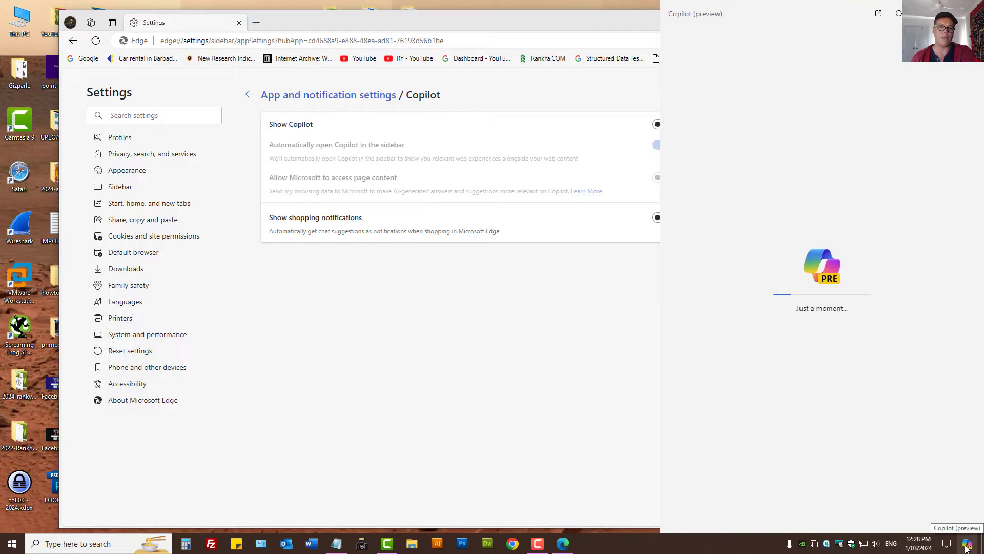
Close the Copilot pane and Edge, then move the Notepad notes up and to the left.
click(505, 362)
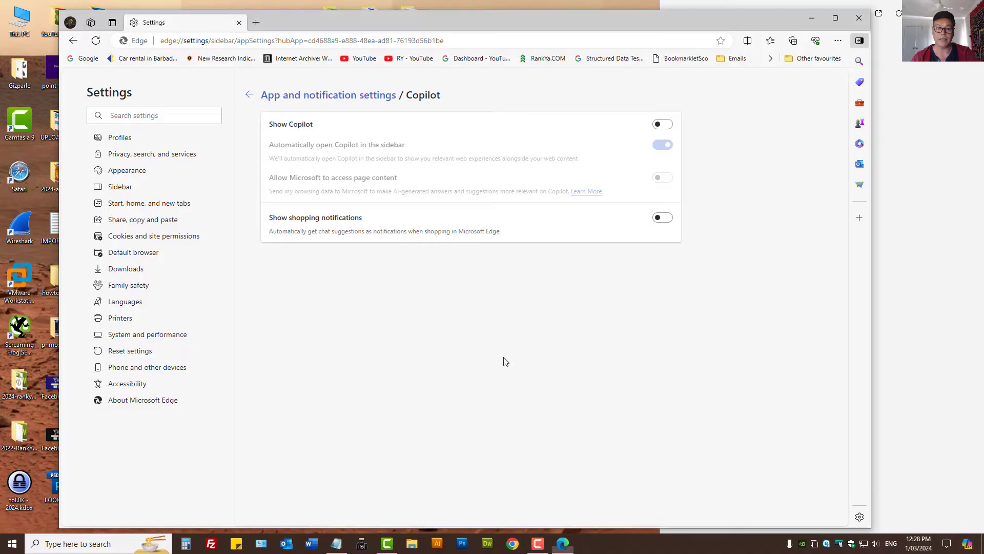
click(856, 19)
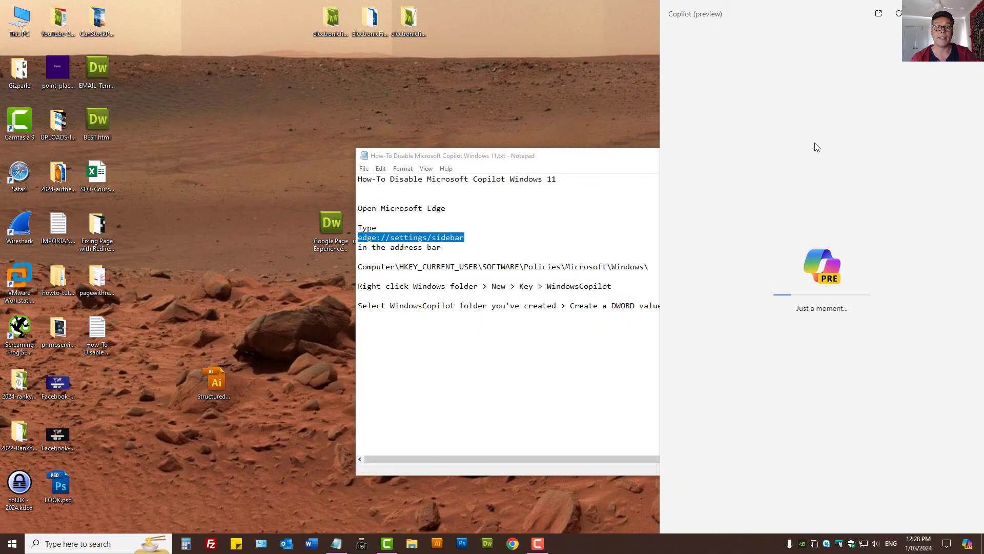
click(589, 156)
drag(589, 157, 448, 144)
click(340, 337)
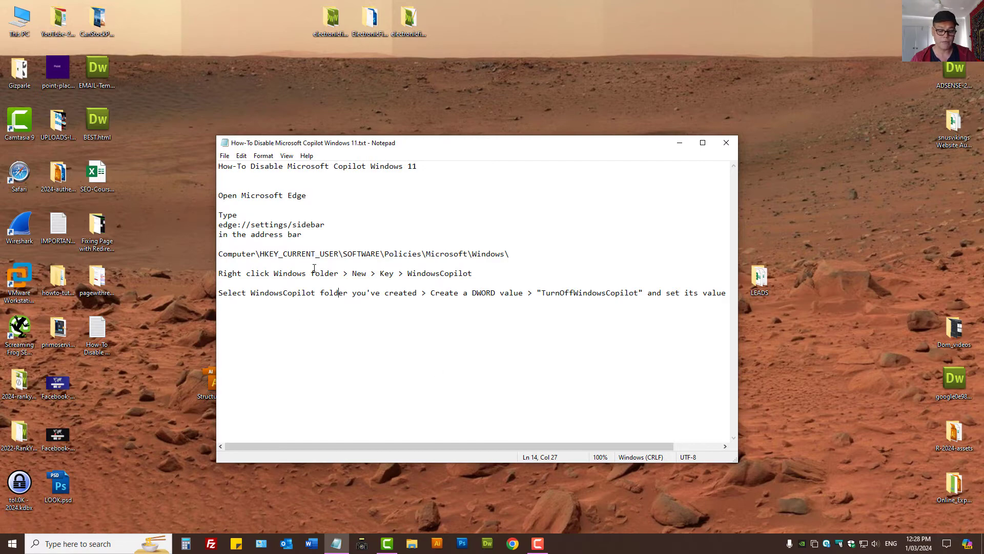
Open Control Panel via a 'control panel' search and go to Administrative Tools.
click(59, 544)
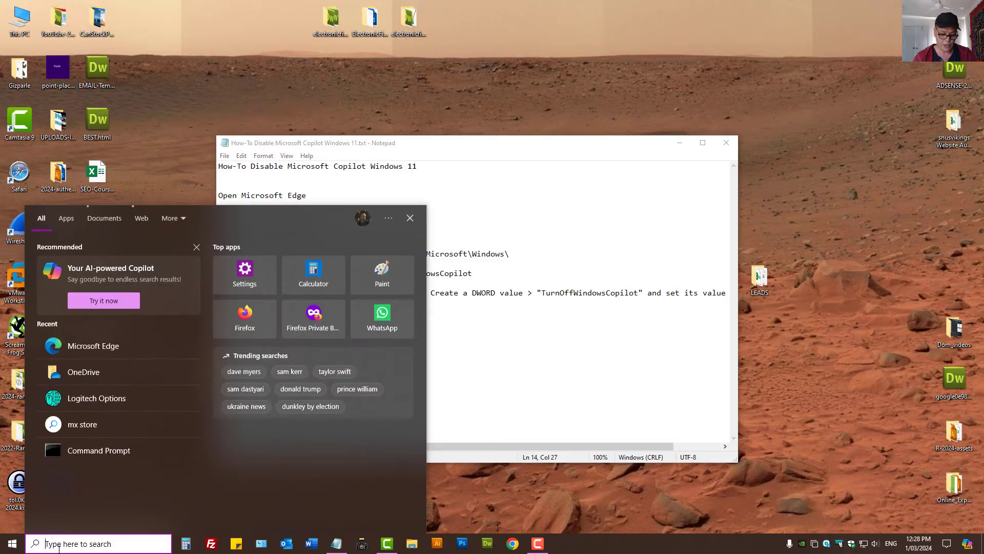
text(control)
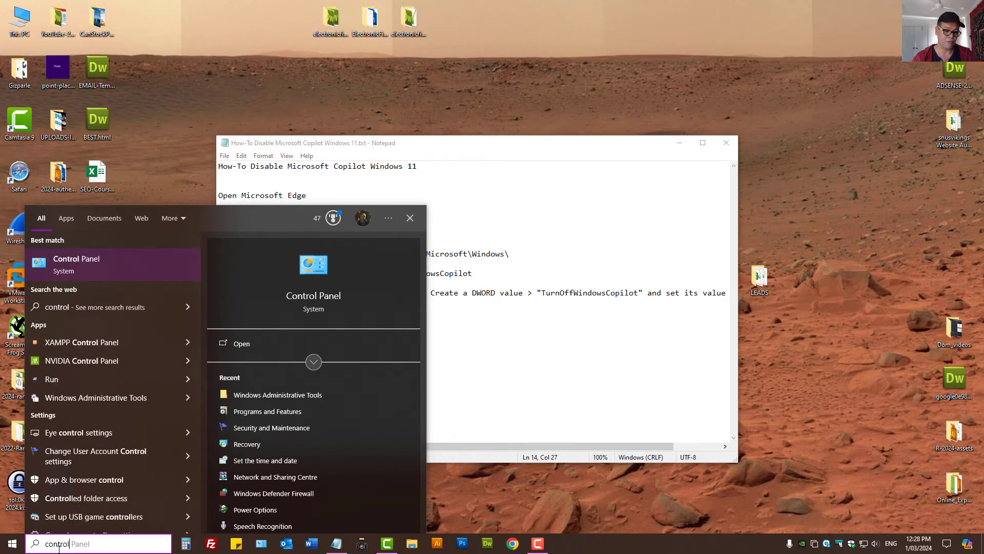
text( p)
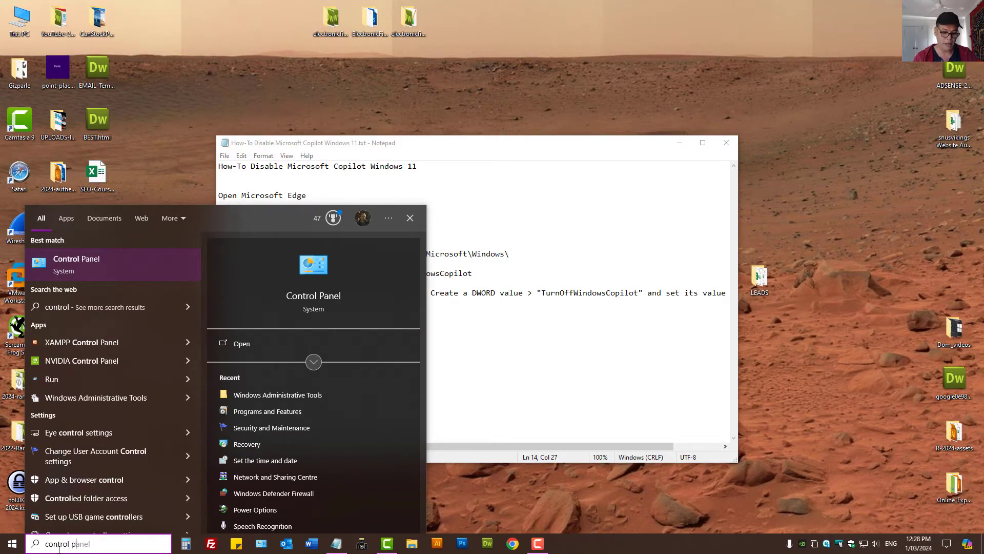
text(anel)
key(Return)
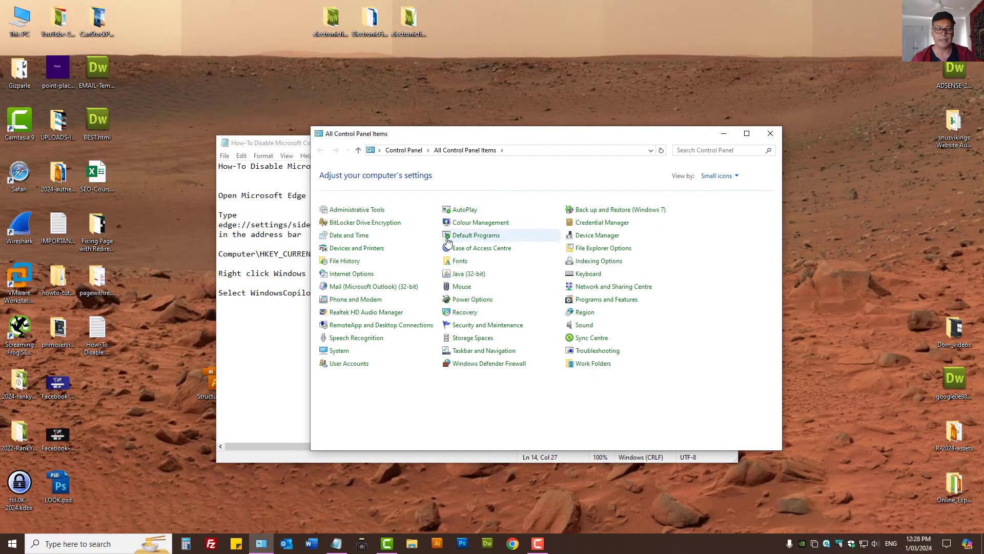
click(344, 215)
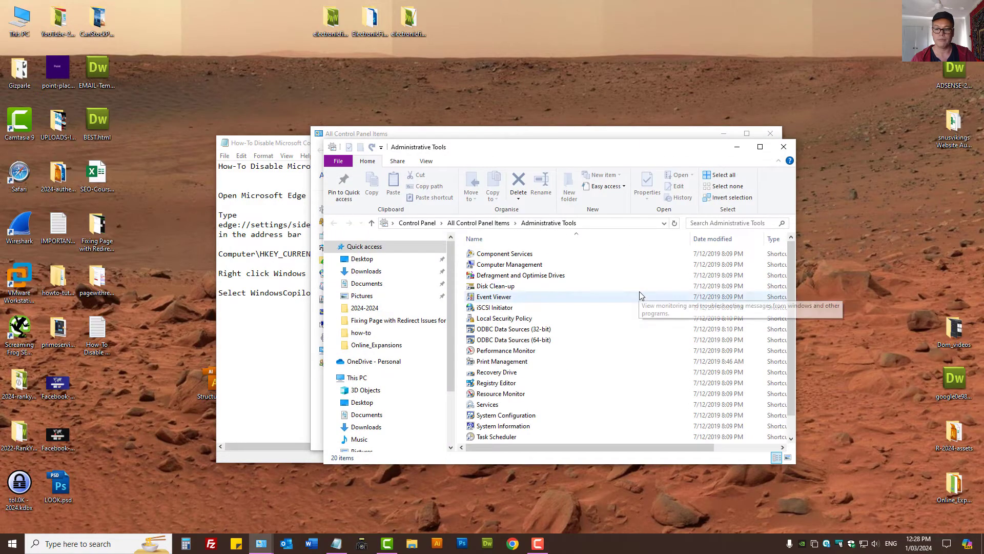
Launch Registry Editor, collapse SOFTWARE, and select the HKEY_CURRENT_USER registry path in the notes.
double_click(500, 385)
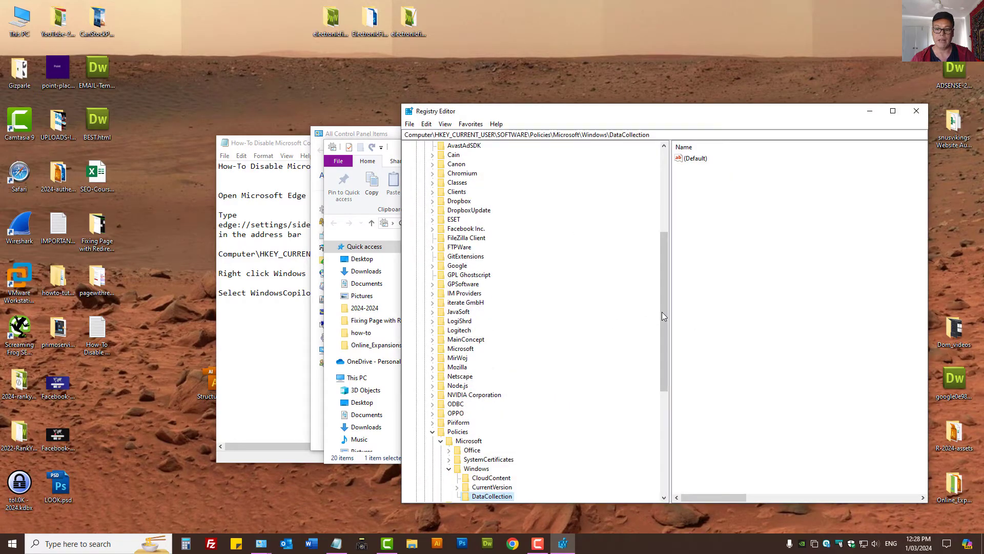
drag(666, 317, 666, 233)
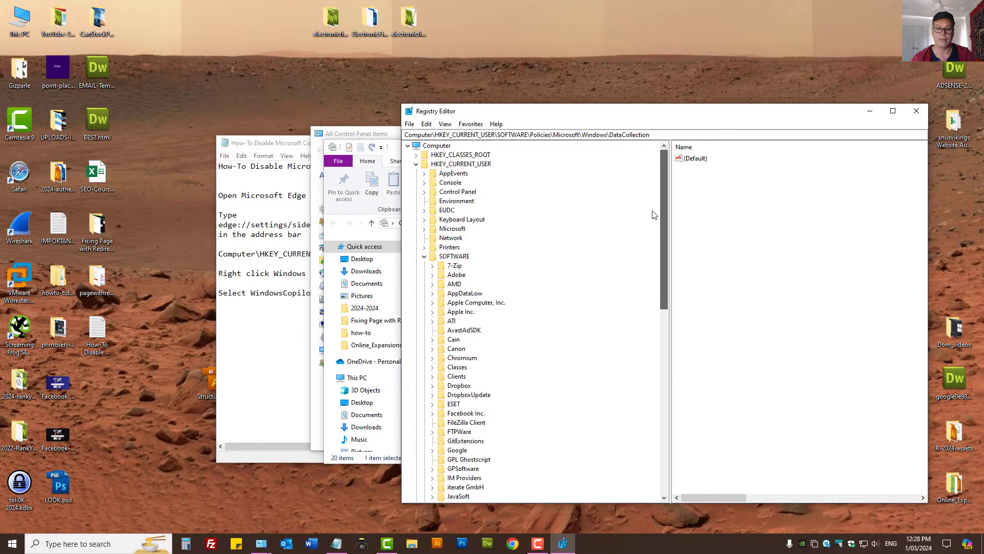
click(424, 257)
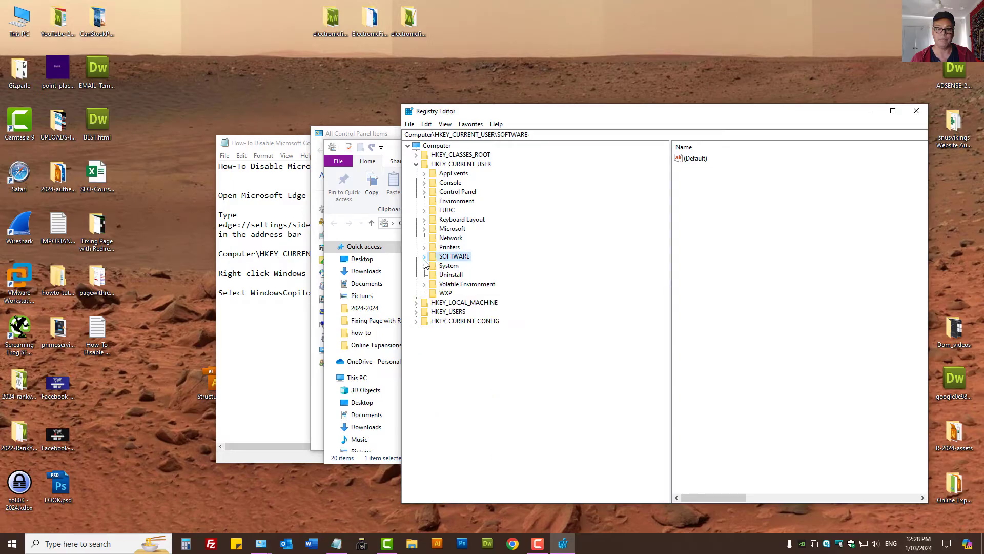
click(265, 254)
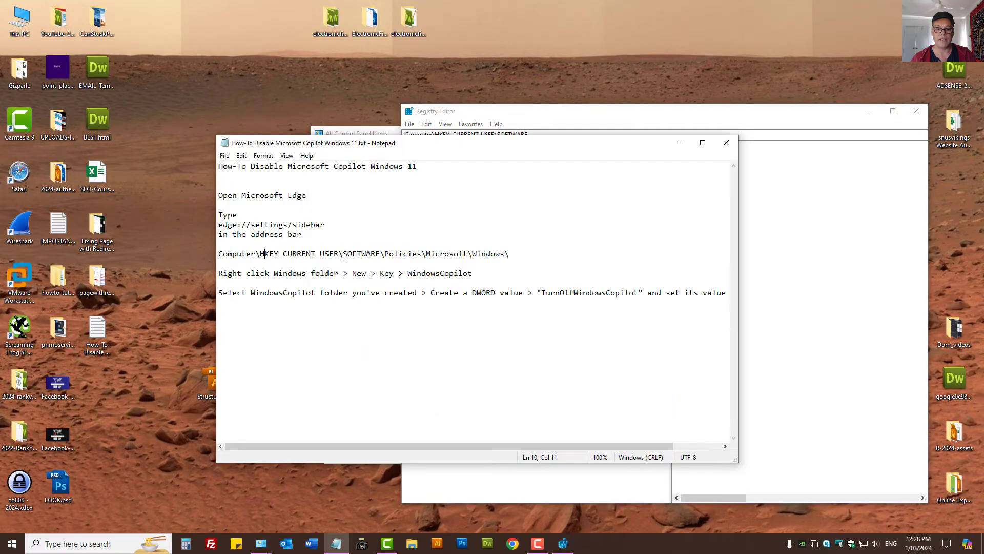
drag(260, 254, 505, 254)
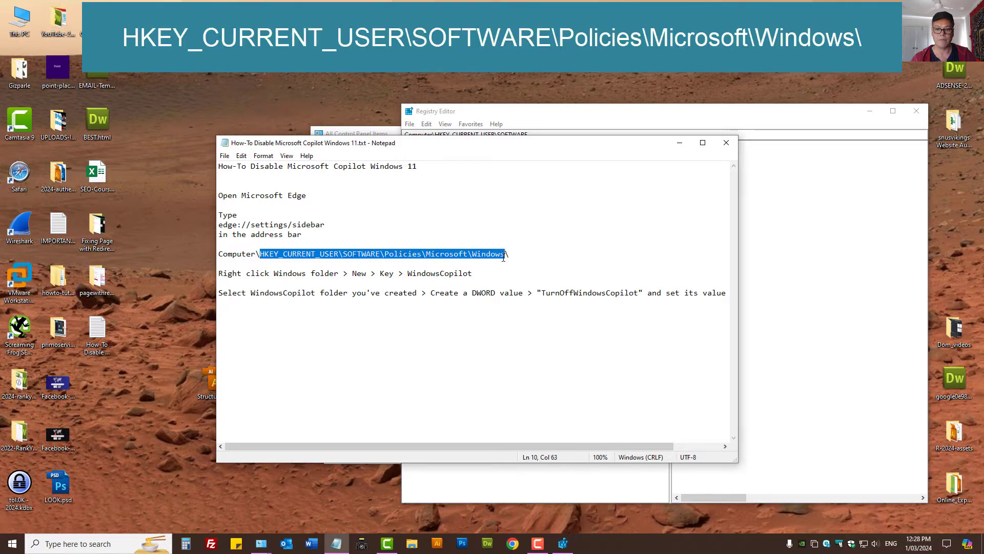
Navigate from HKEY_CURRENT_USER through SOFTWARE\Policies\Microsoft to the Windows key.
click(638, 124)
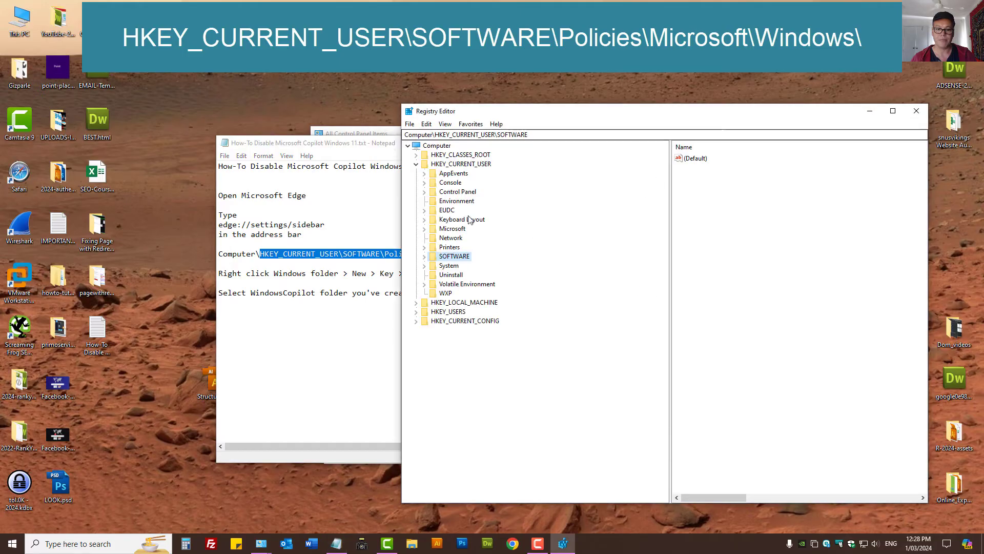
key(Left)
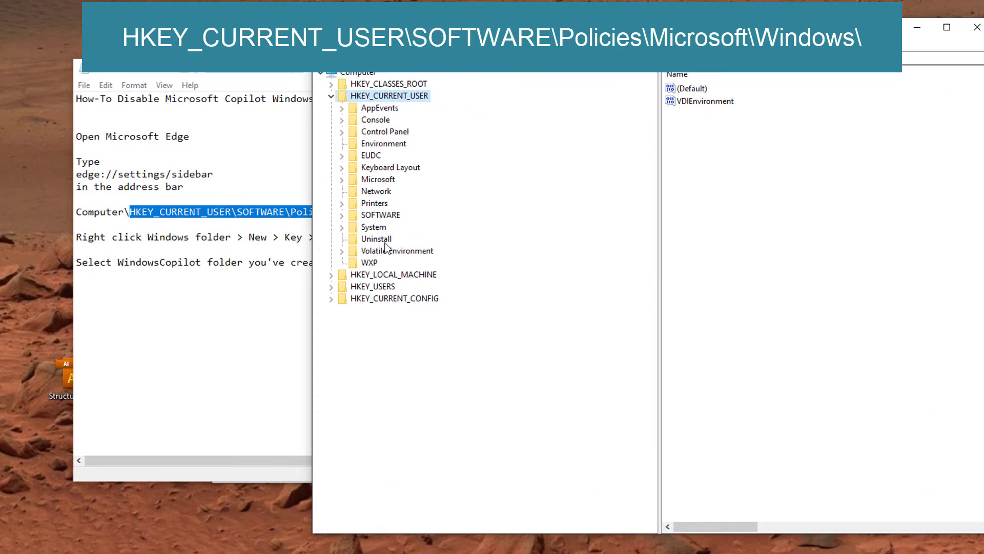
double_click(379, 218)
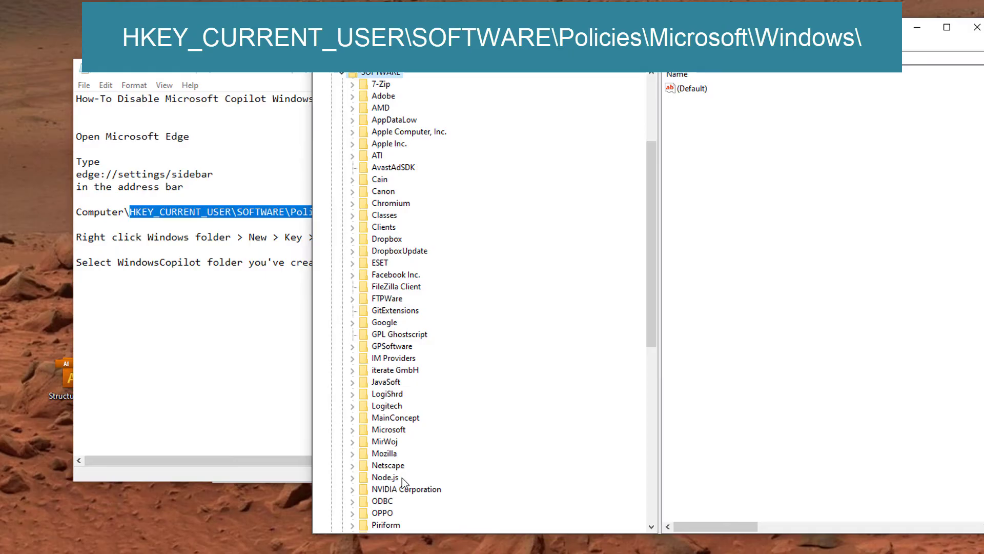
drag(651, 284, 647, 375)
click(379, 346)
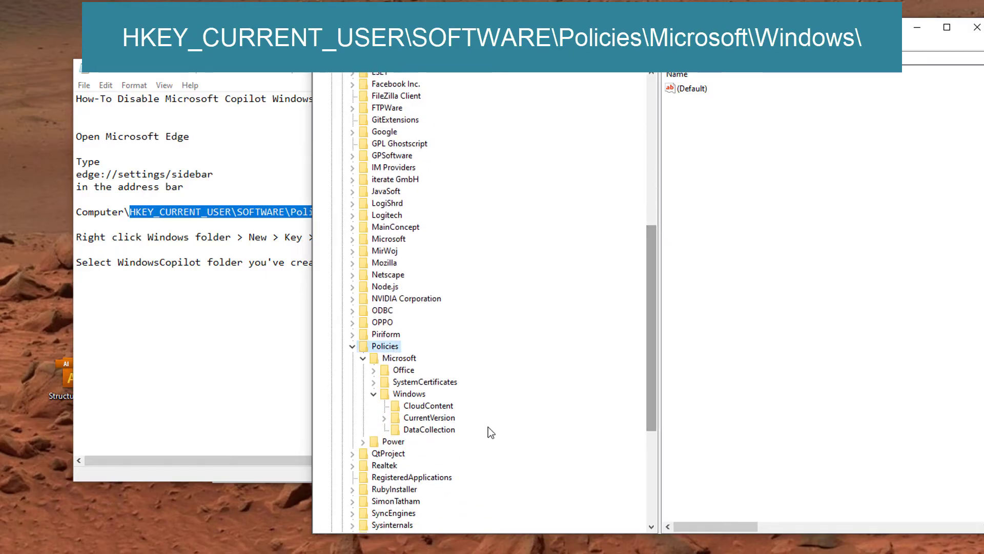
click(402, 359)
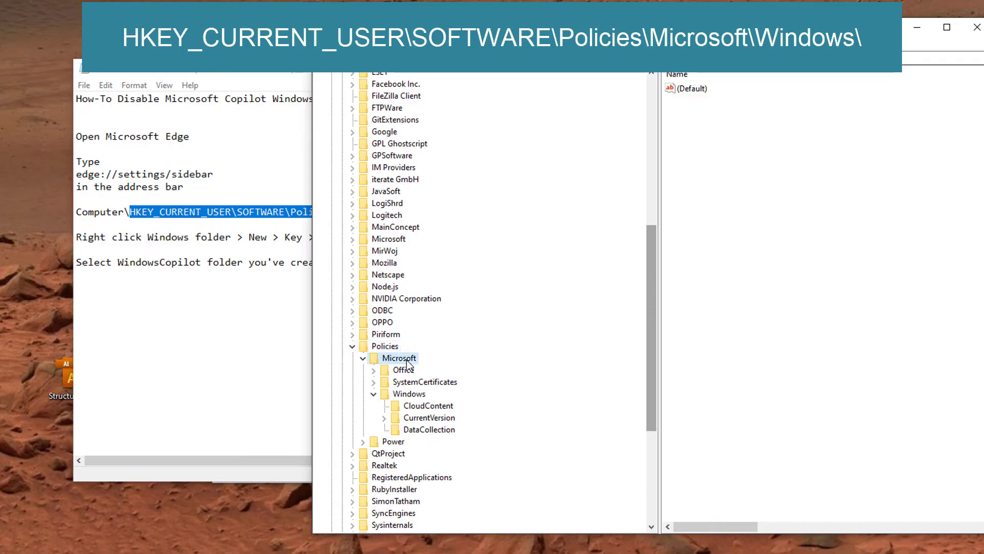
click(362, 360)
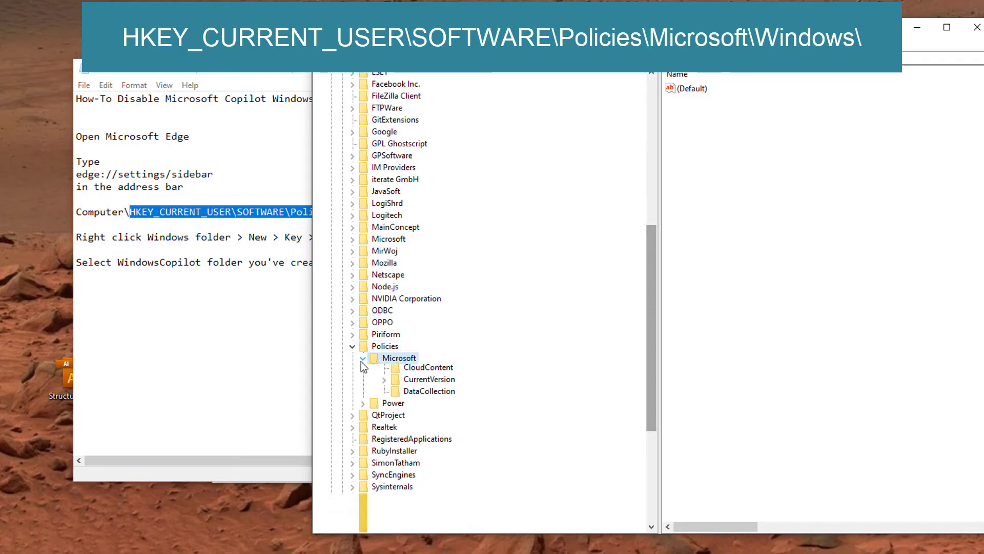
double_click(401, 360)
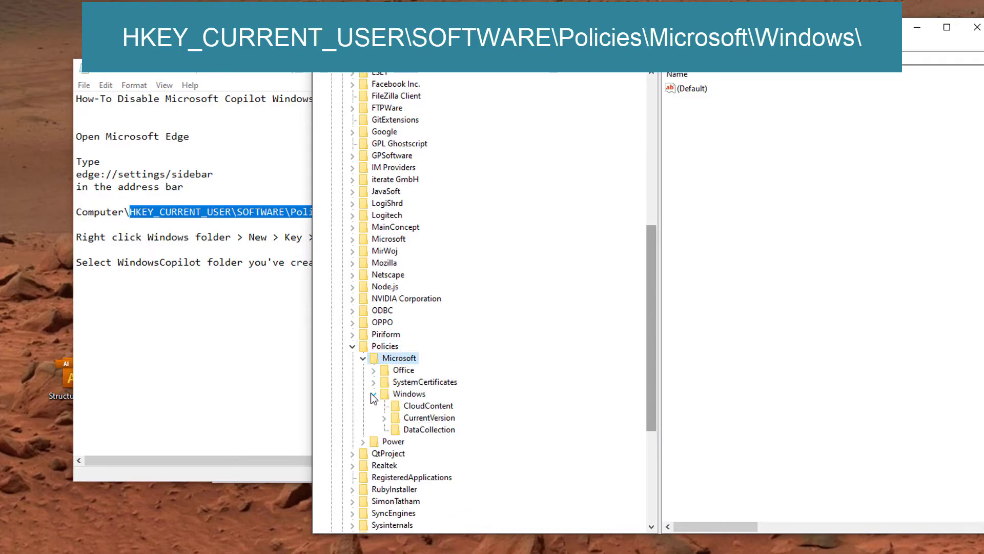
click(410, 395)
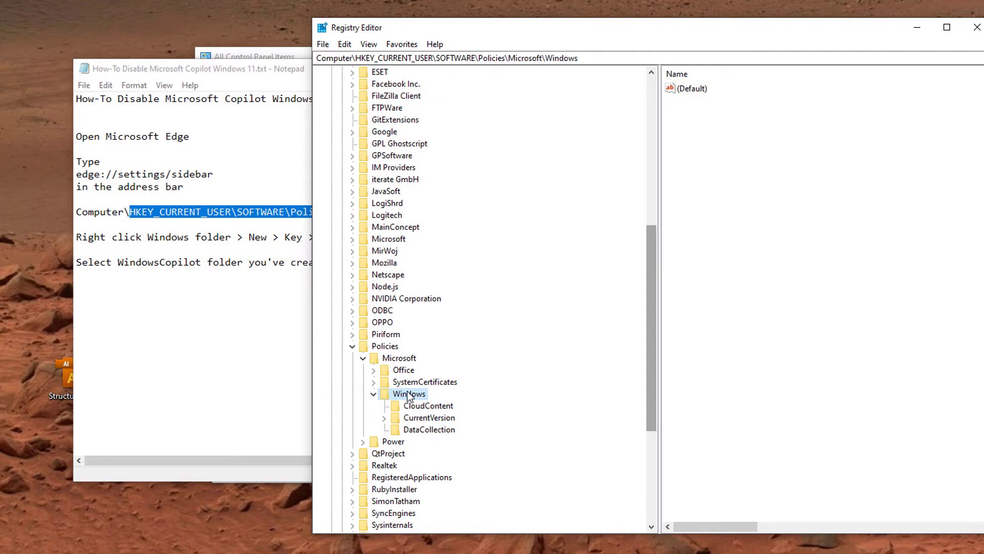
Select the name WindowsCopilot in the Notepad notes and return to Registry Editor.
right_click(408, 396)
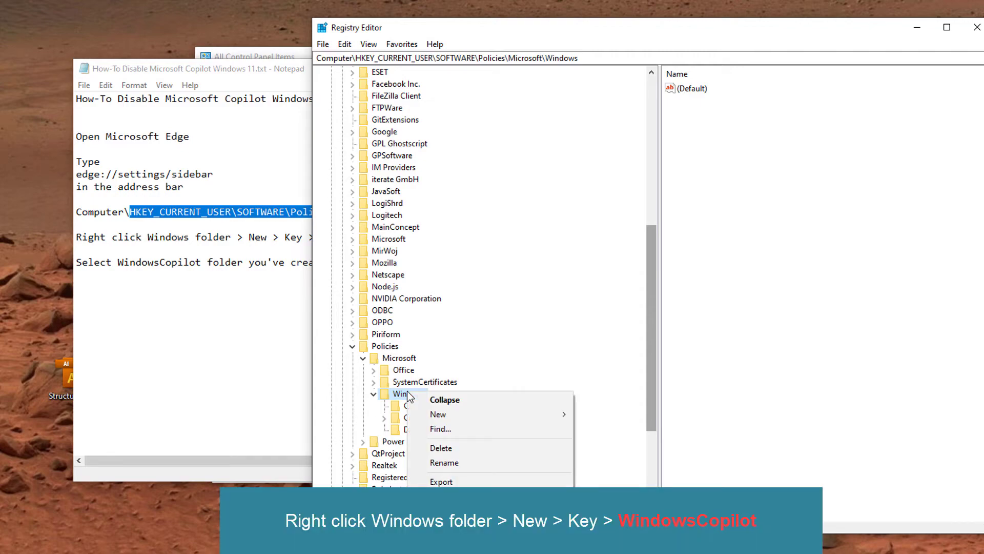
click(219, 222)
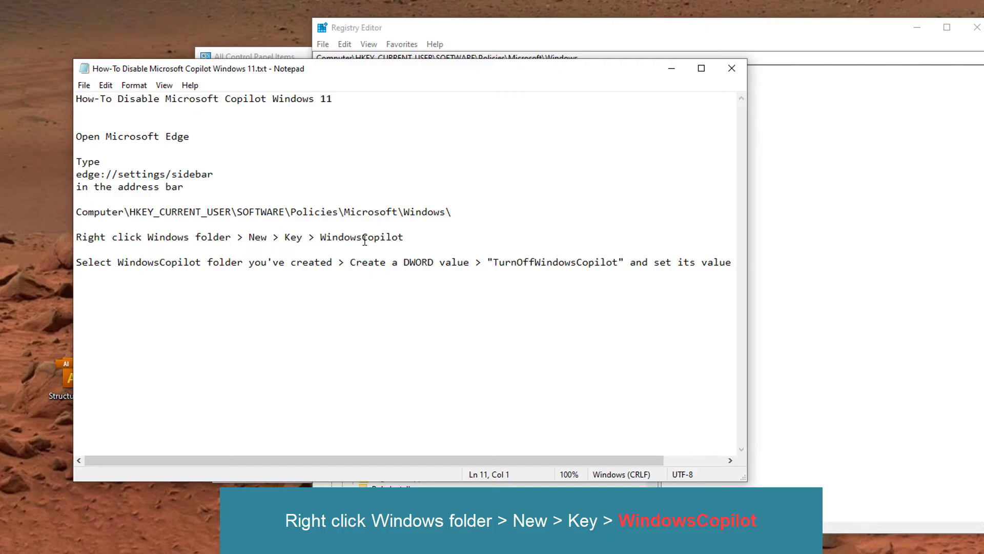
double_click(365, 238)
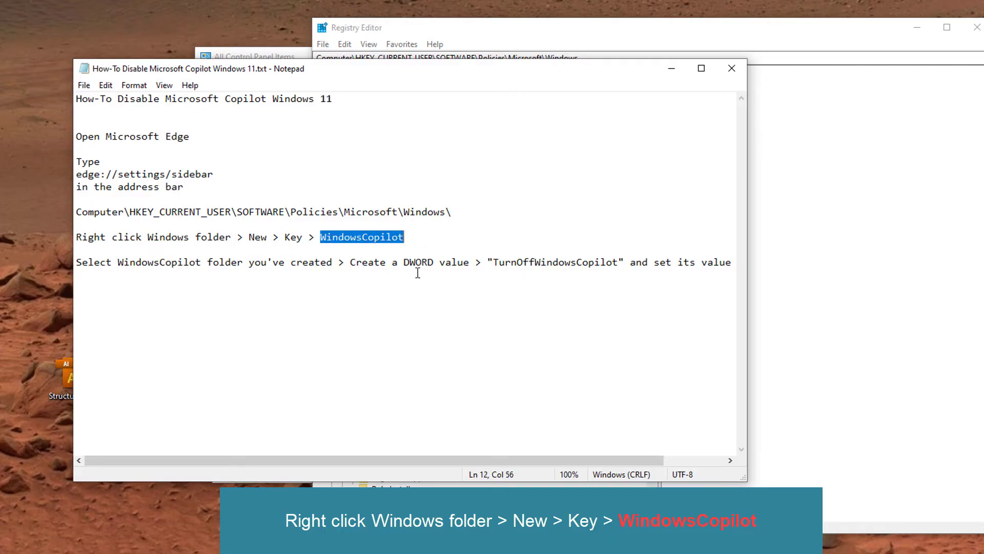
key(alt+Tab)
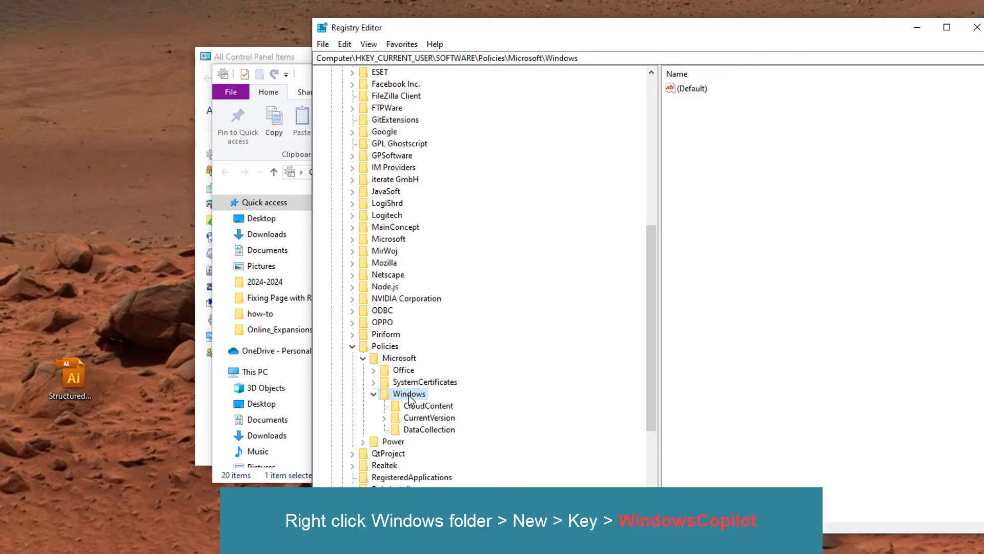
Create a new key named WindowsCopilot under the Windows key.
right_click(409, 396)
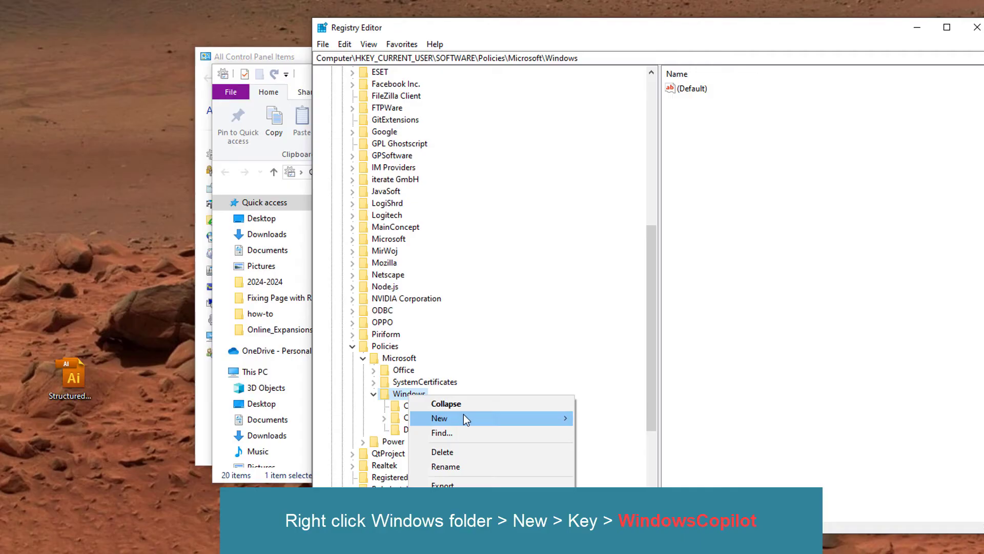
mouse_move(465, 419)
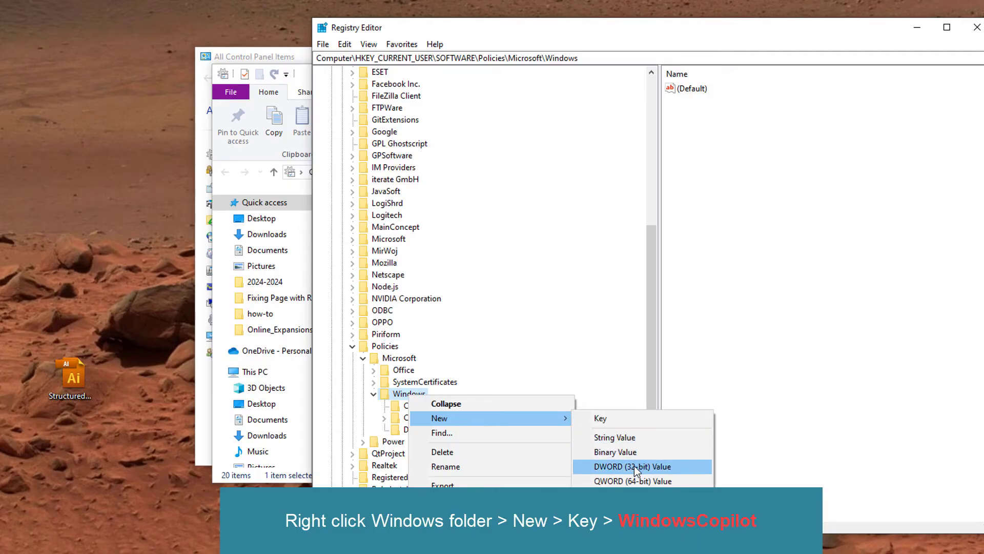
click(610, 419)
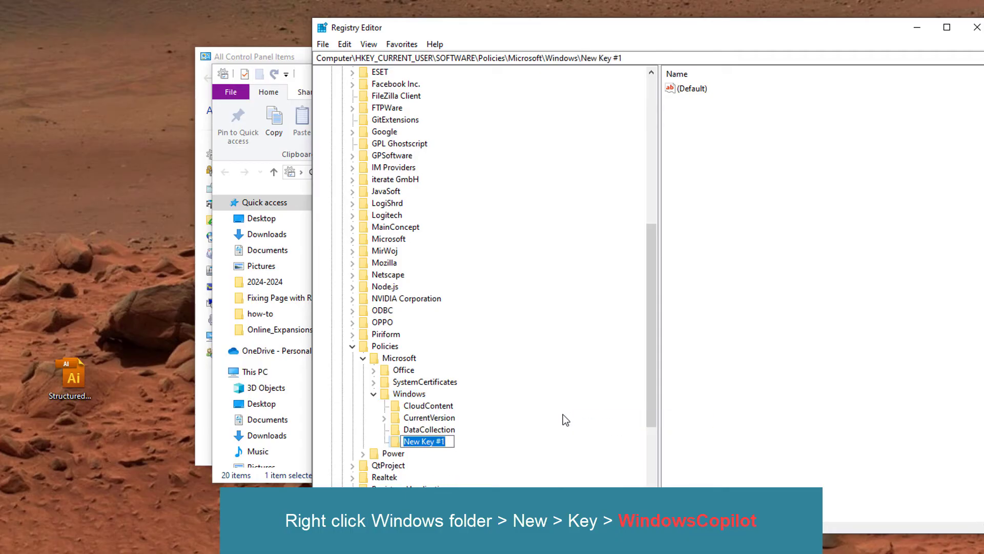
text(WindowsCopilot)
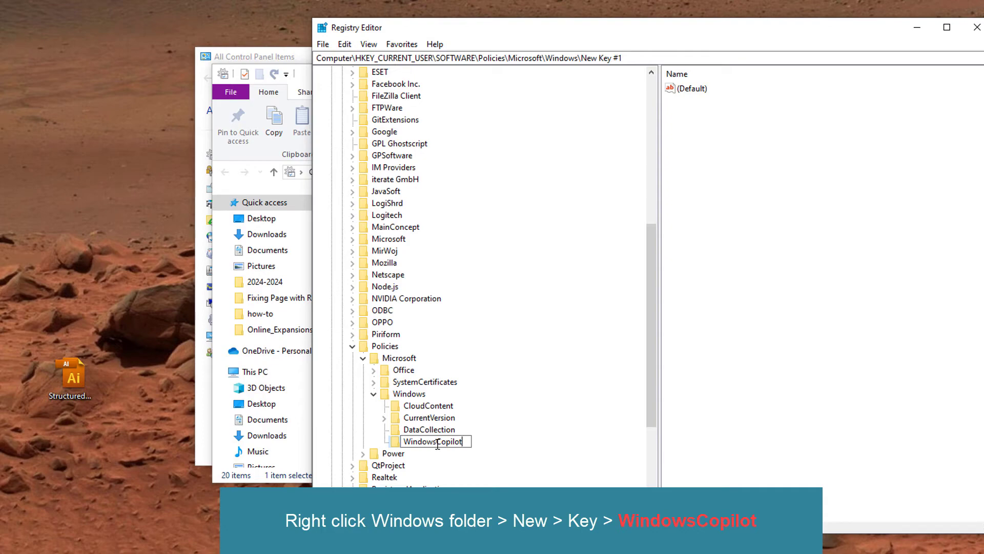
key(Return)
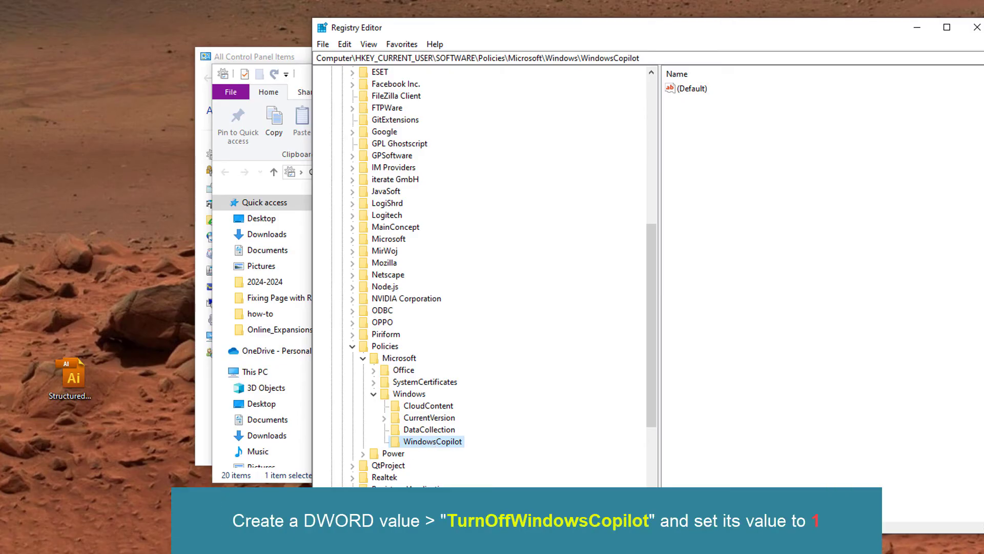
Copy TurnOffWindowsCopilot, without quotes, from the notes and minimize Notepad.
key(alt+Tab)
double_click(523, 261)
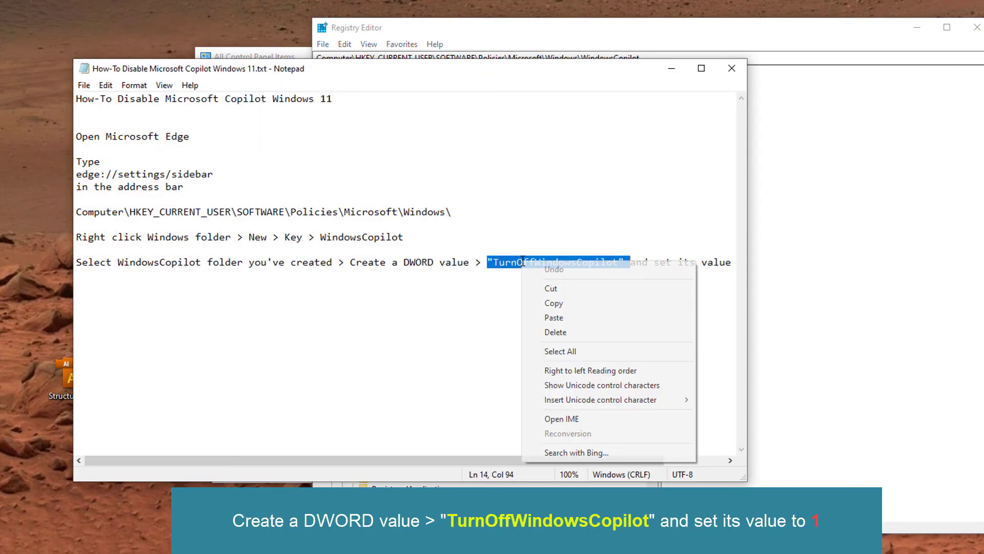
click(493, 262)
drag(493, 262, 621, 262)
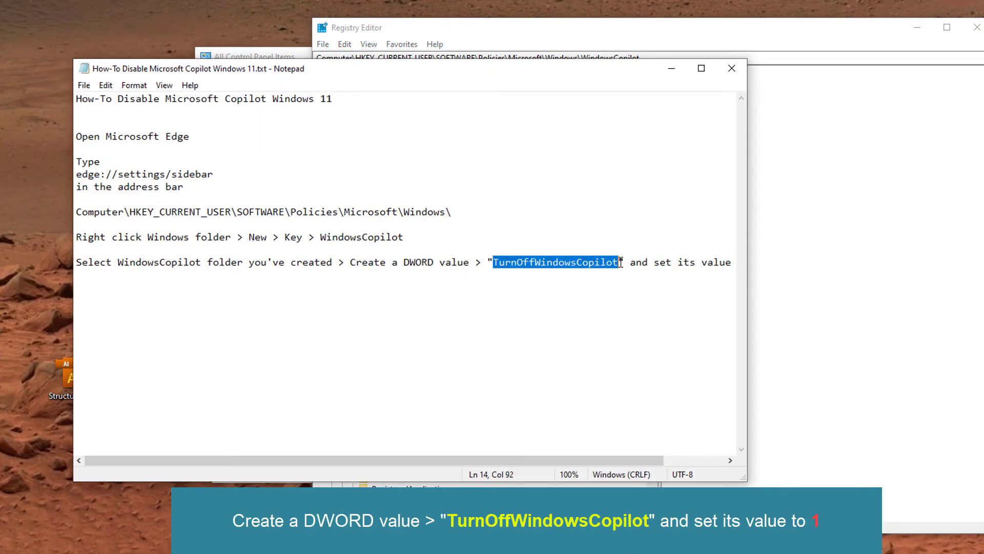
right_click(532, 250)
click(562, 295)
click(672, 69)
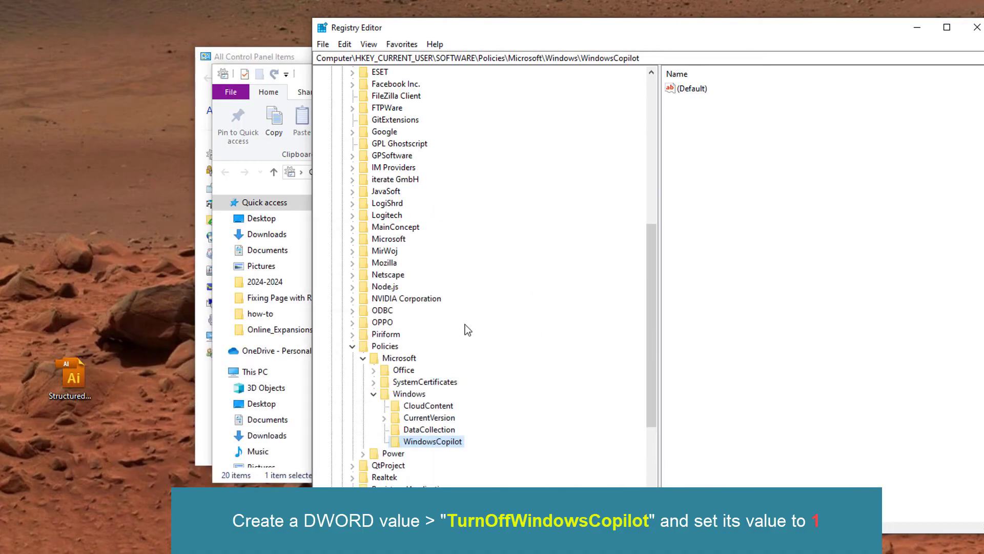
Add a DWORD (32-bit) value named TurnOffWindowsCopilot to the WindowsCopilot key.
right_click(420, 444)
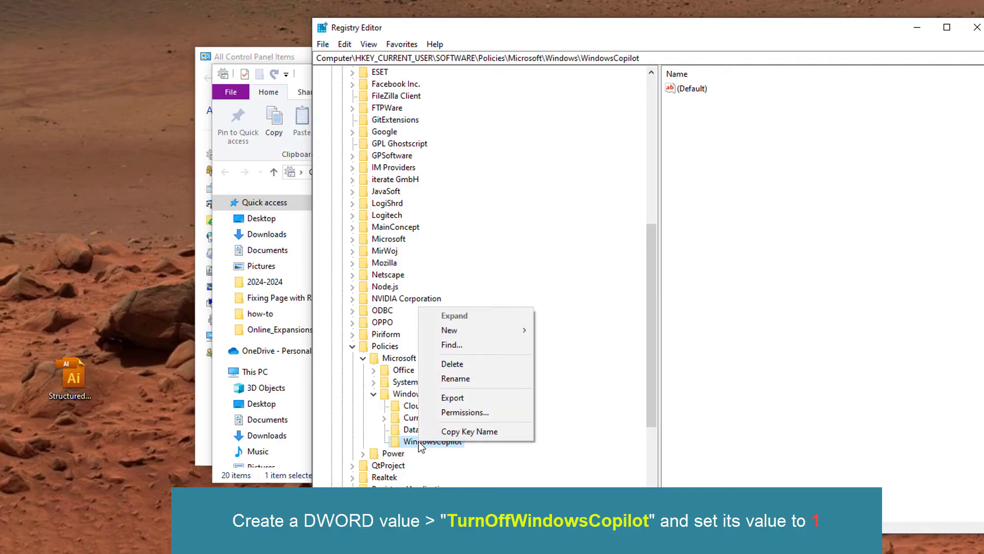
mouse_move(467, 331)
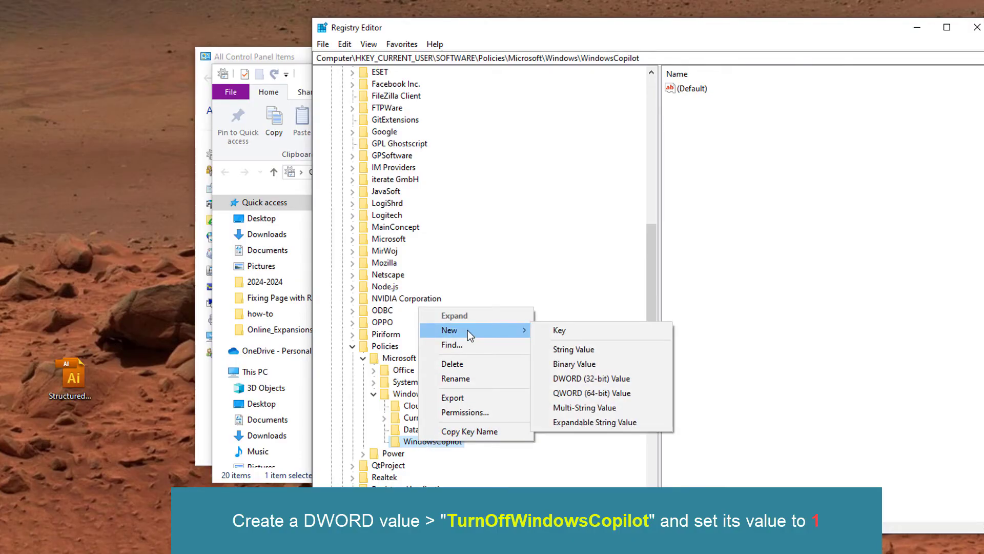
click(578, 382)
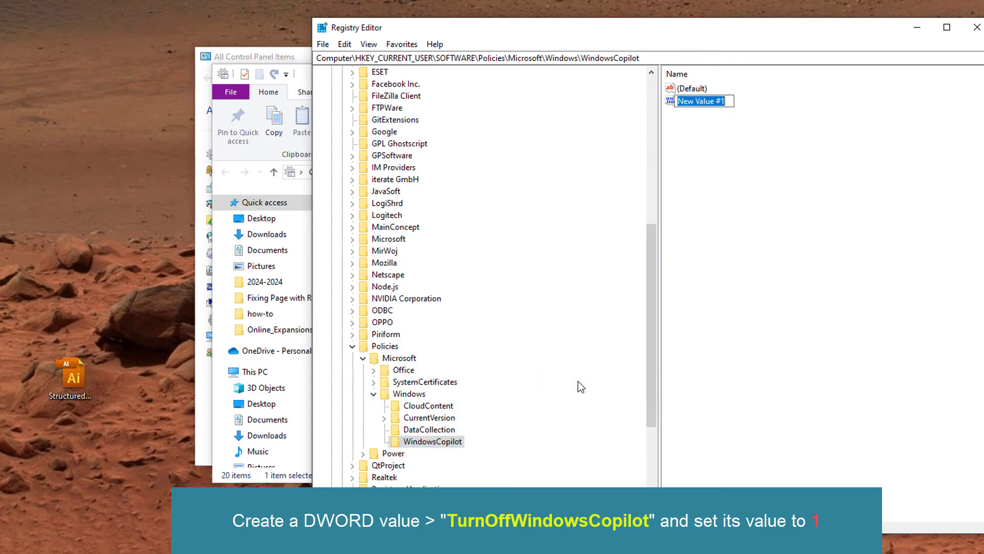
key(ctrl+v)
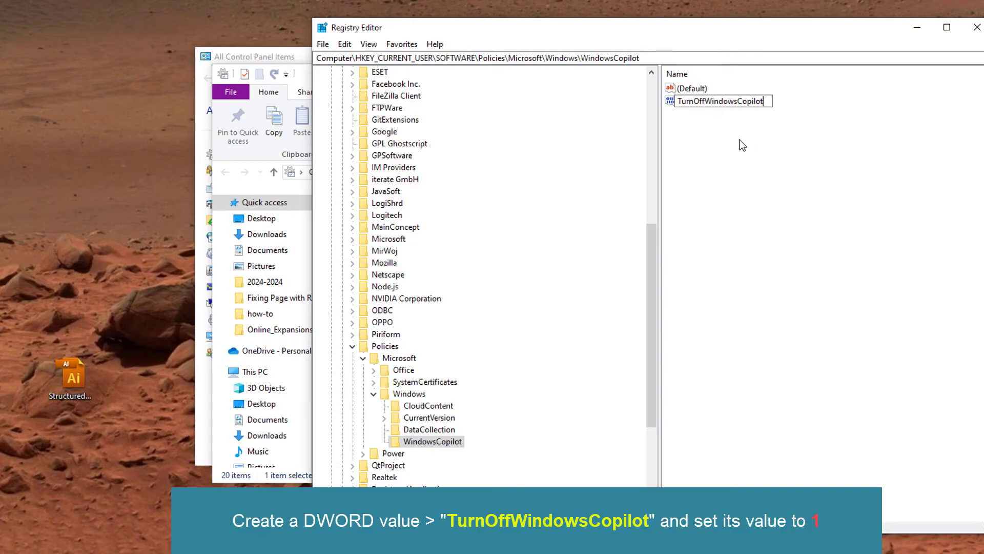
key(Return)
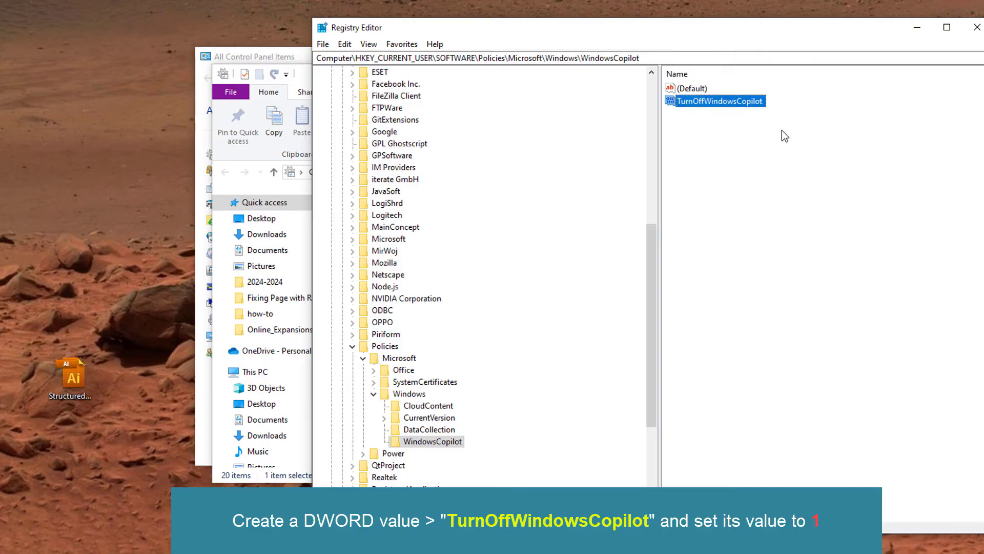
Change the TurnOffWindowsCopilot DWORD's value data from 0 to 1 and confirm.
right_click(690, 101)
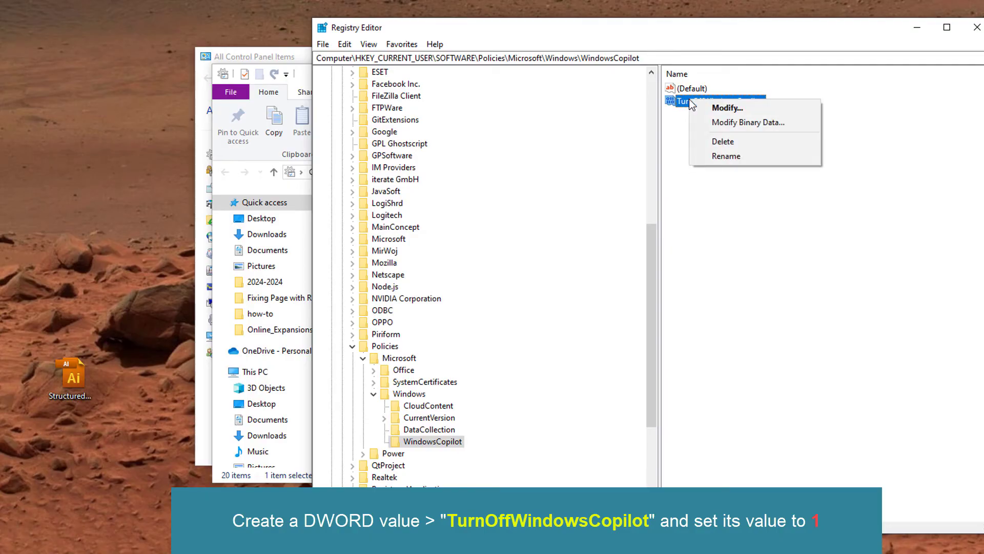
click(718, 108)
click(395, 153)
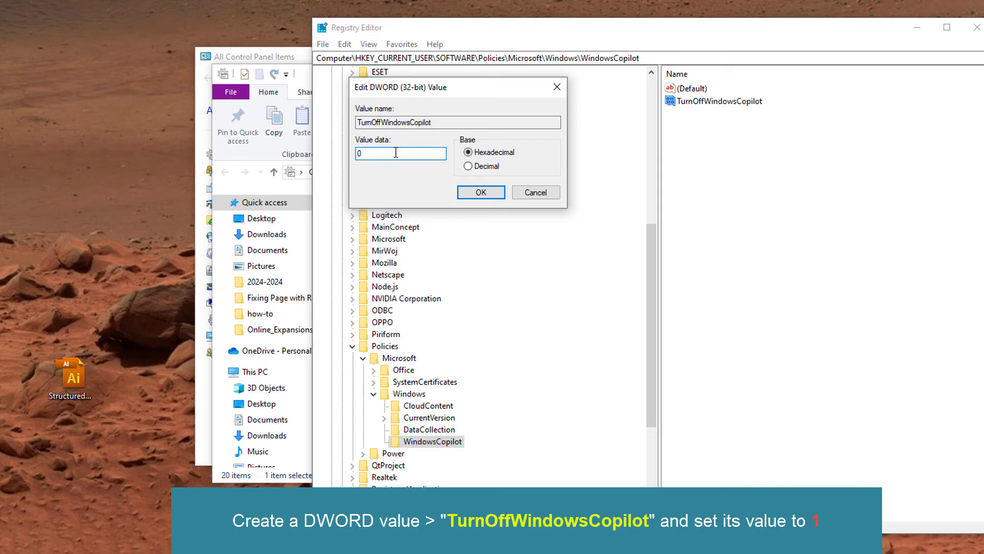
drag(396, 152, 336, 149)
text(1)
click(482, 193)
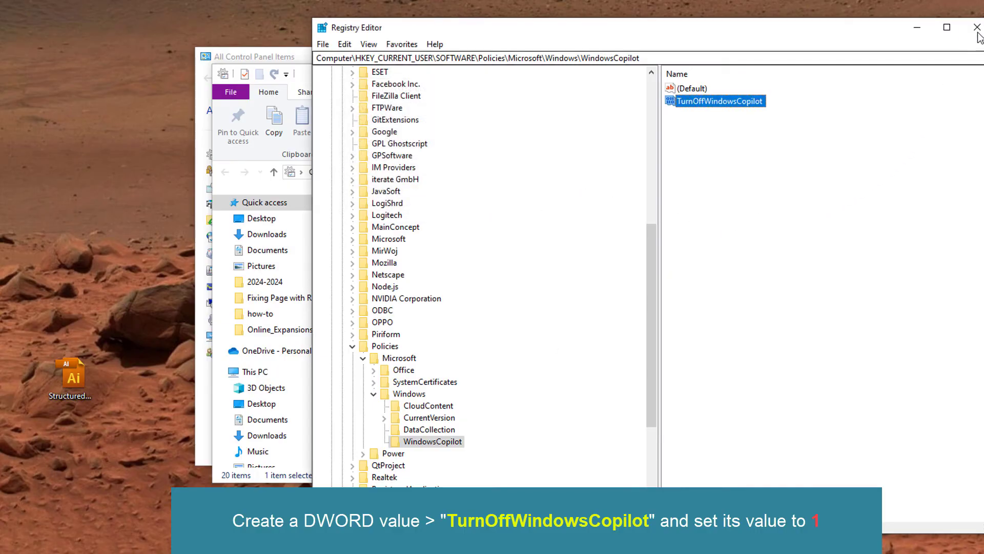
Exit Registry Editor from its File menu.
scroll(437, 120, up, 10)
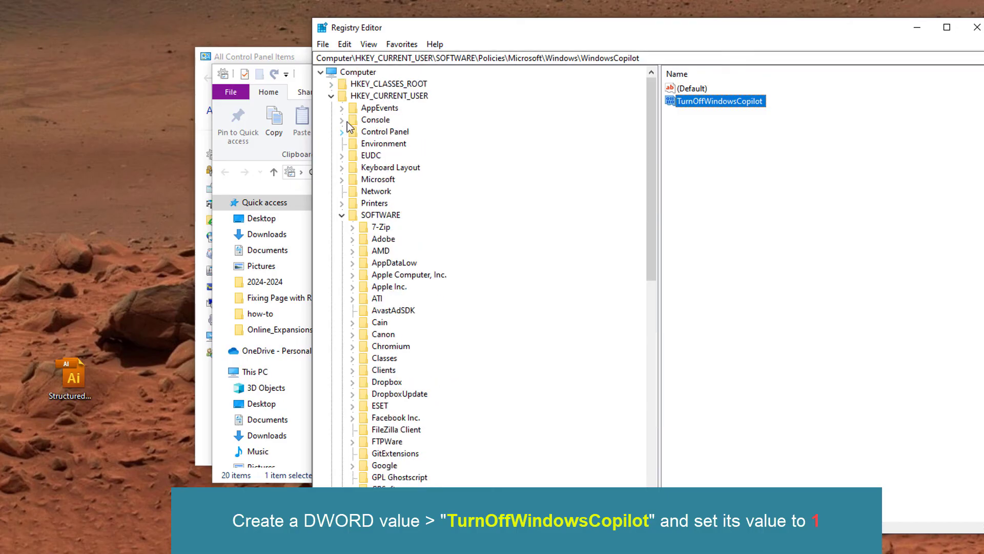
click(323, 47)
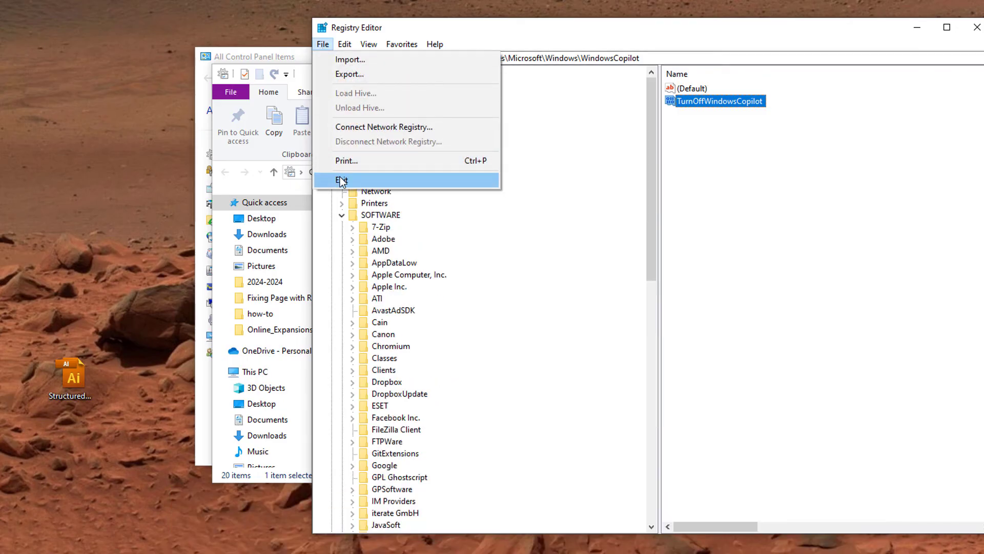
click(341, 180)
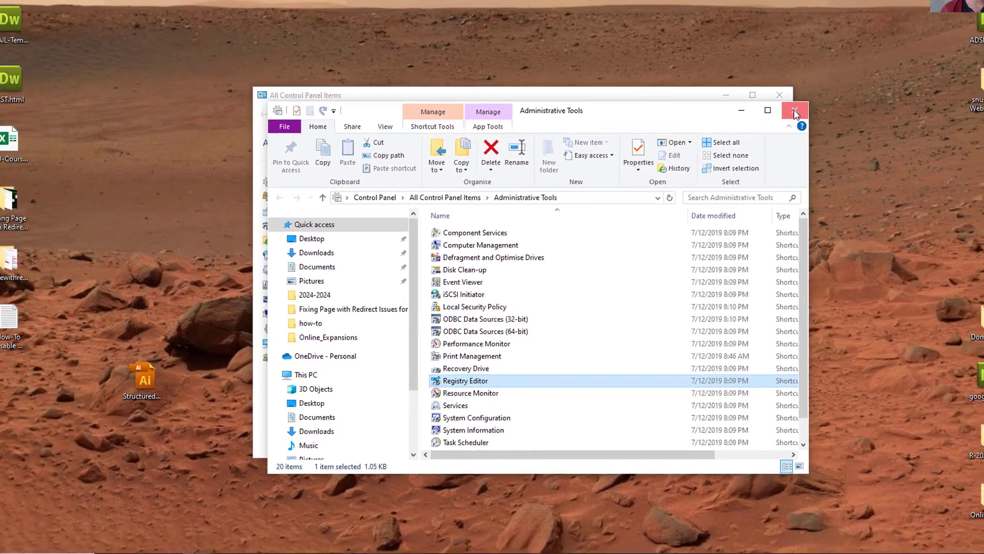
Close Administrative Tools and Control Panel, bringing the Notepad Copilot recap to the front.
click(804, 73)
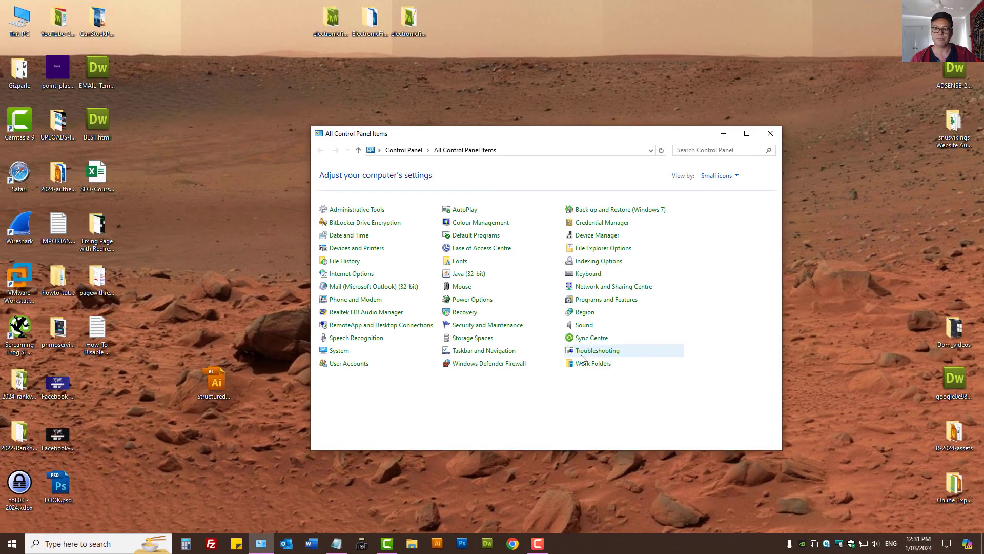
click(769, 132)
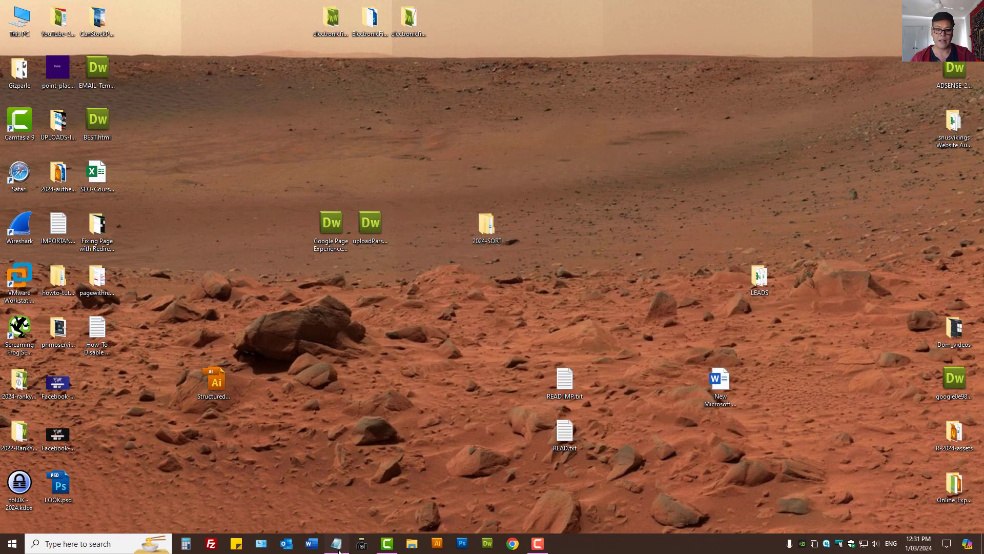
click(336, 543)
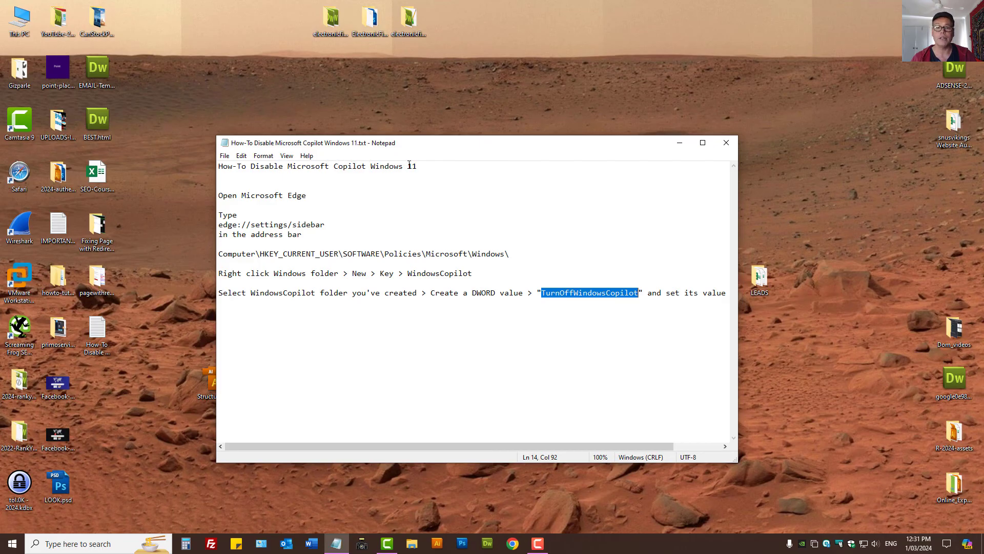
click(331, 225)
drag(331, 225, 213, 225)
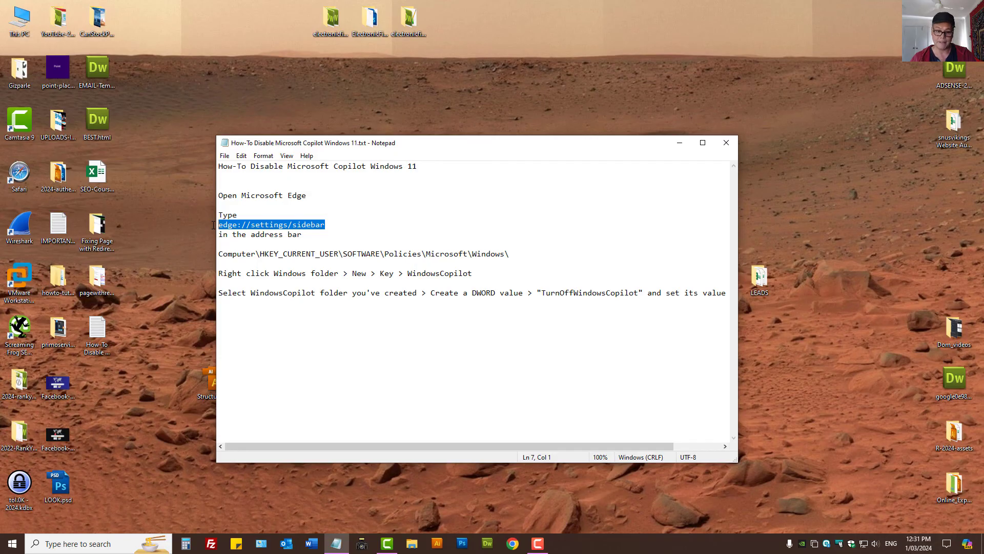
click(287, 254)
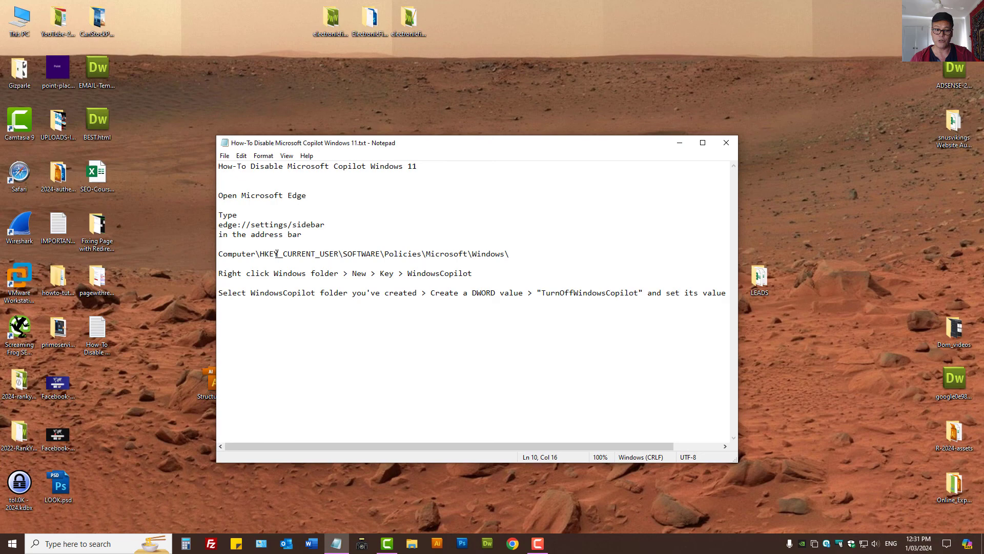
drag(260, 254, 514, 254)
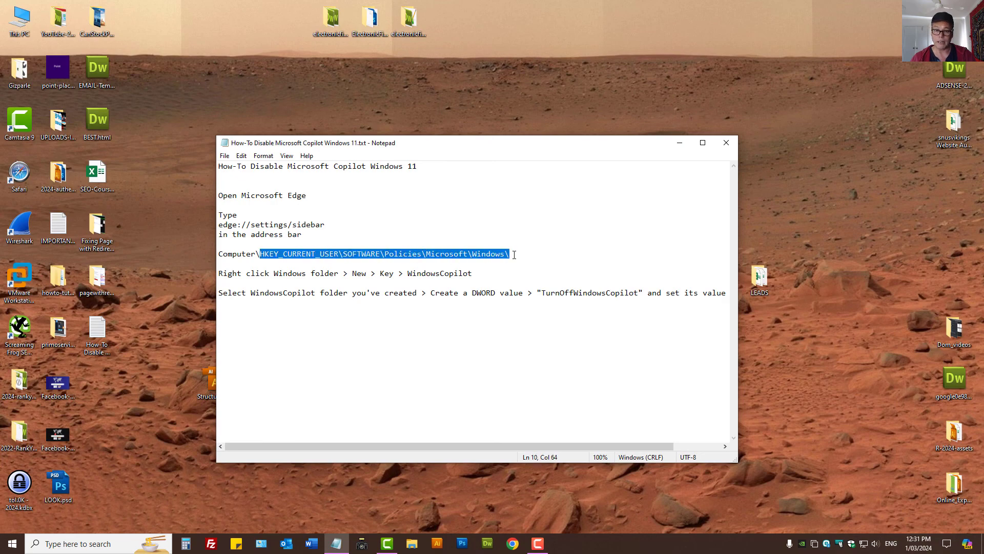
click(373, 273)
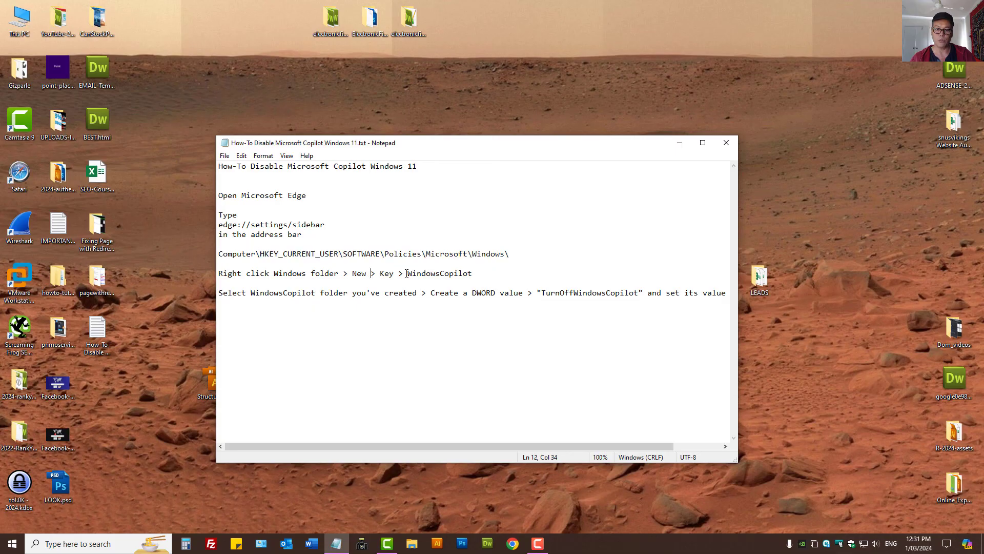
drag(407, 273, 716, 294)
click(544, 293)
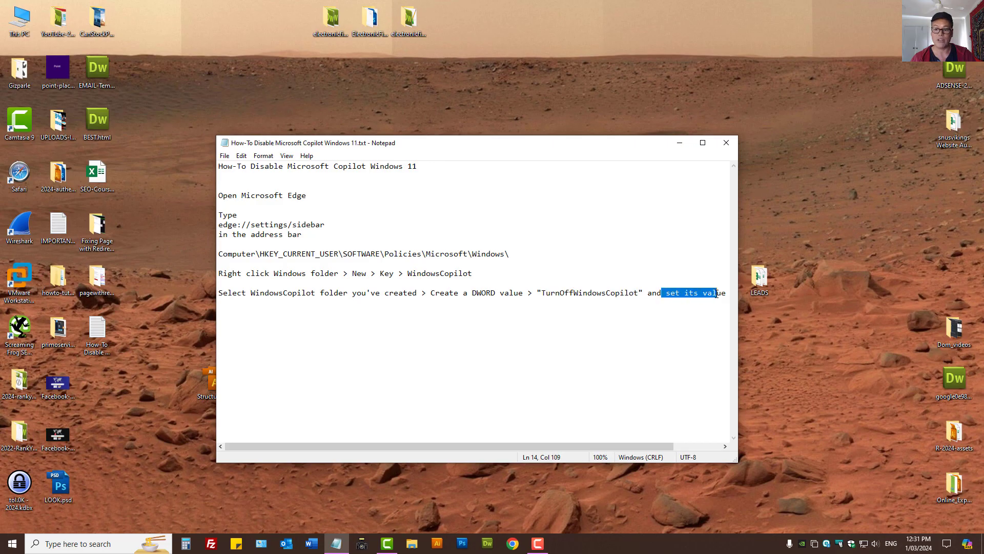
click(684, 293)
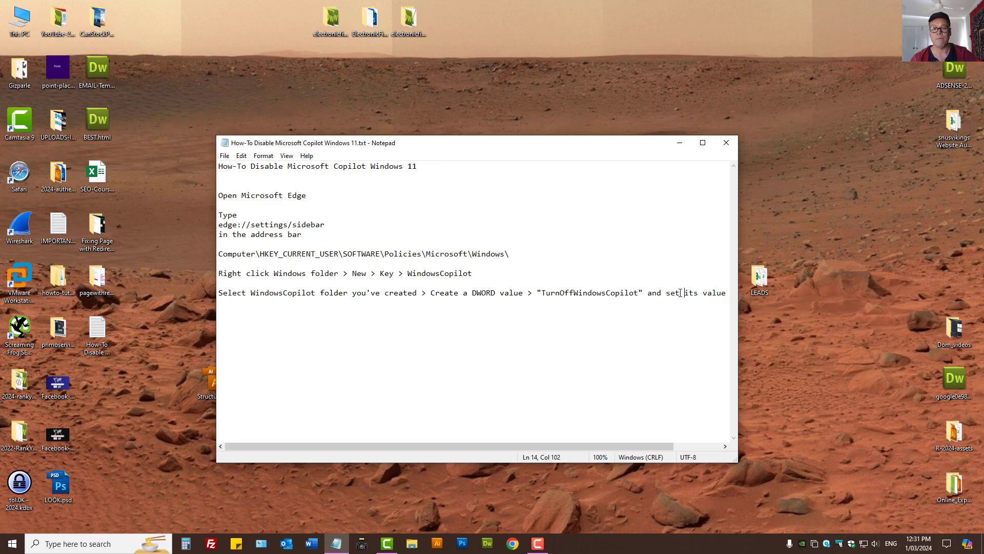